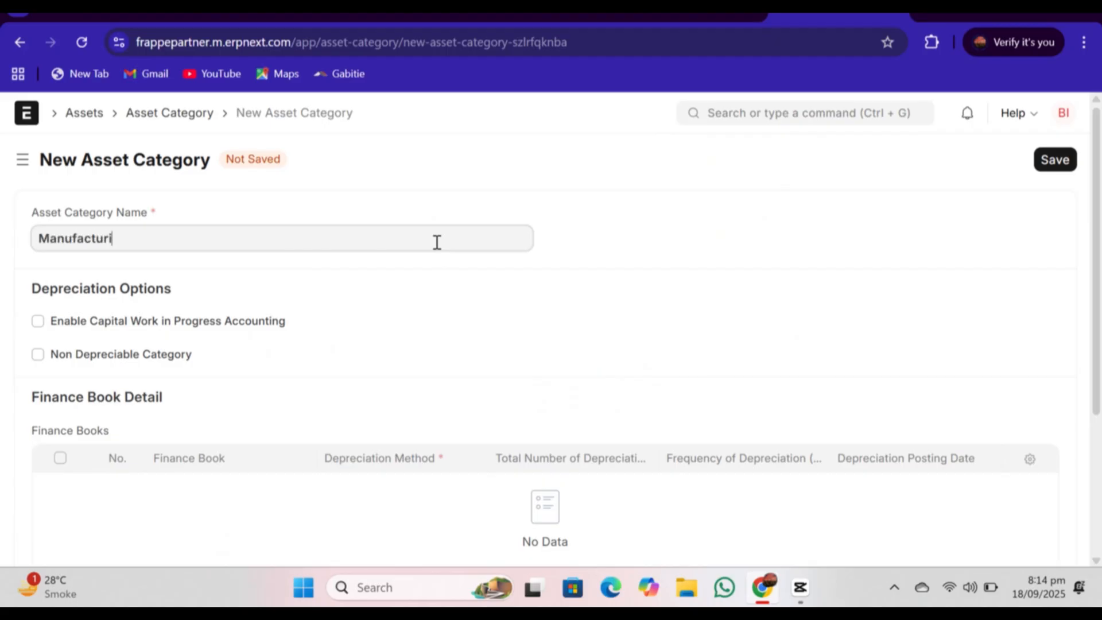
# Step: Name the new asset category Manufacturing Machinery and enable Capital Work in Progress Accounting
pyautogui.write('ng Machinery')
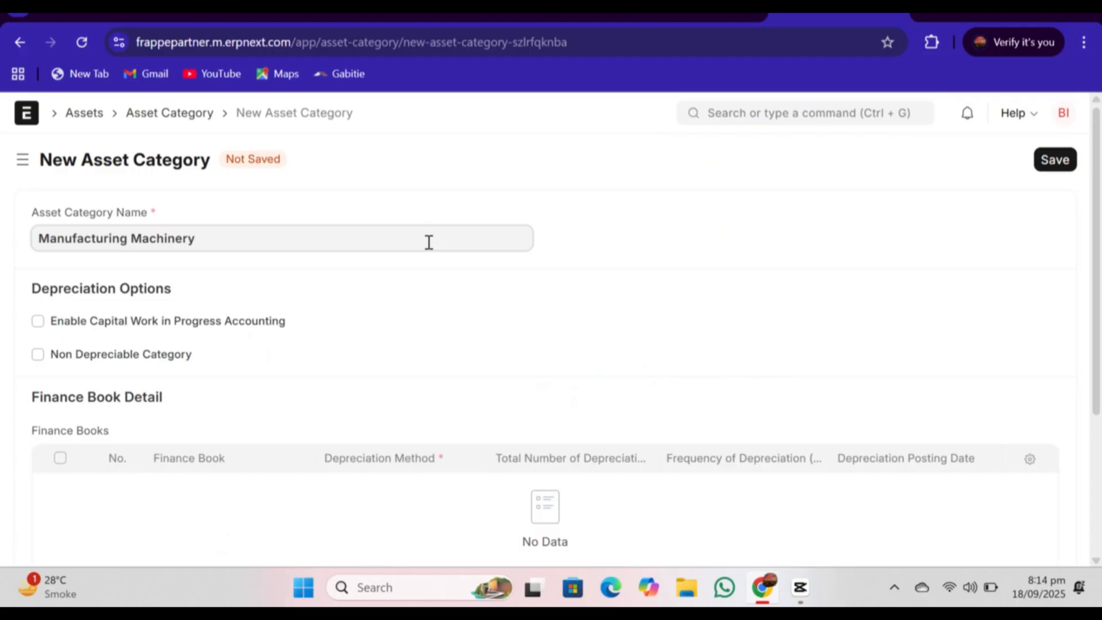
pyautogui.click(42, 322)
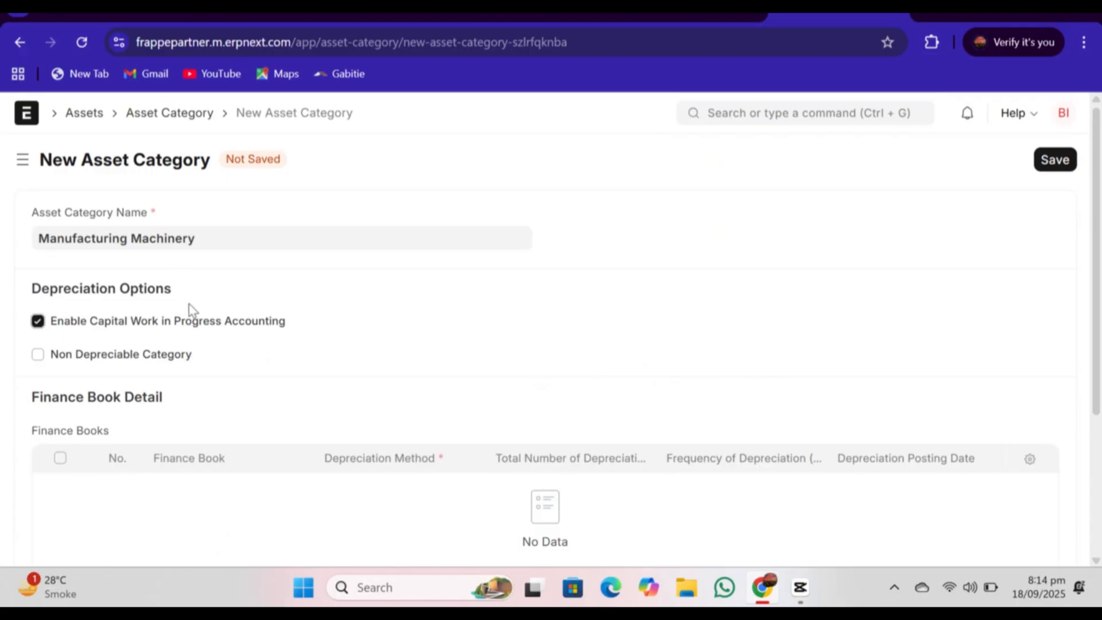
# Step: Add a finance book row to the asset category with the Straight Line depreciation method
pyautogui.scroll(-1, 966, 332)
pyautogui.scroll(-2, 1089, 364)
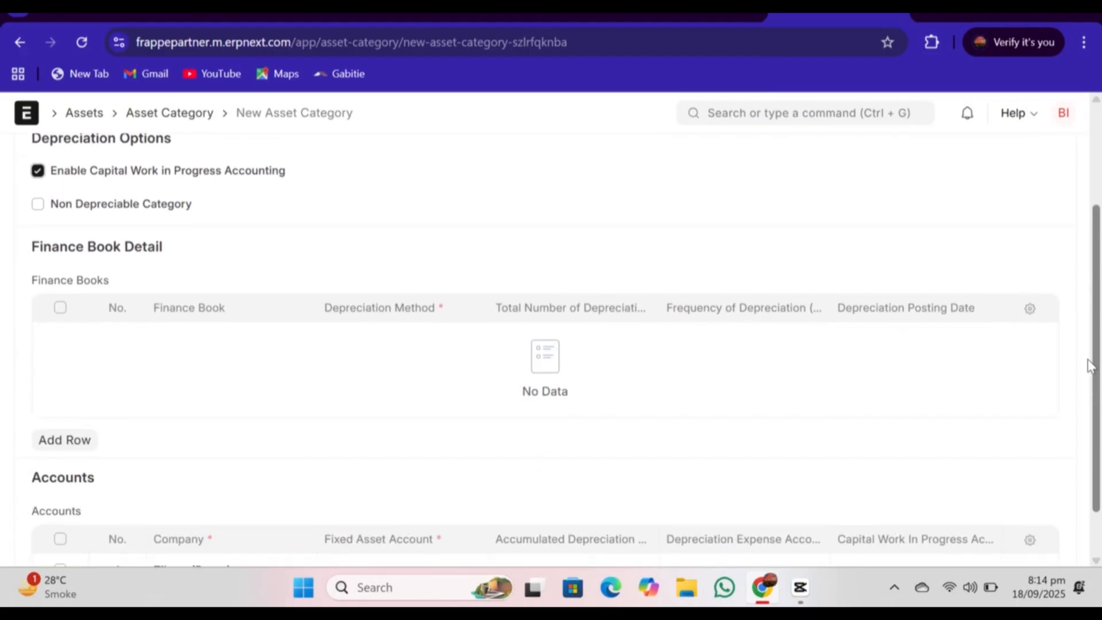
pyautogui.click(63, 443)
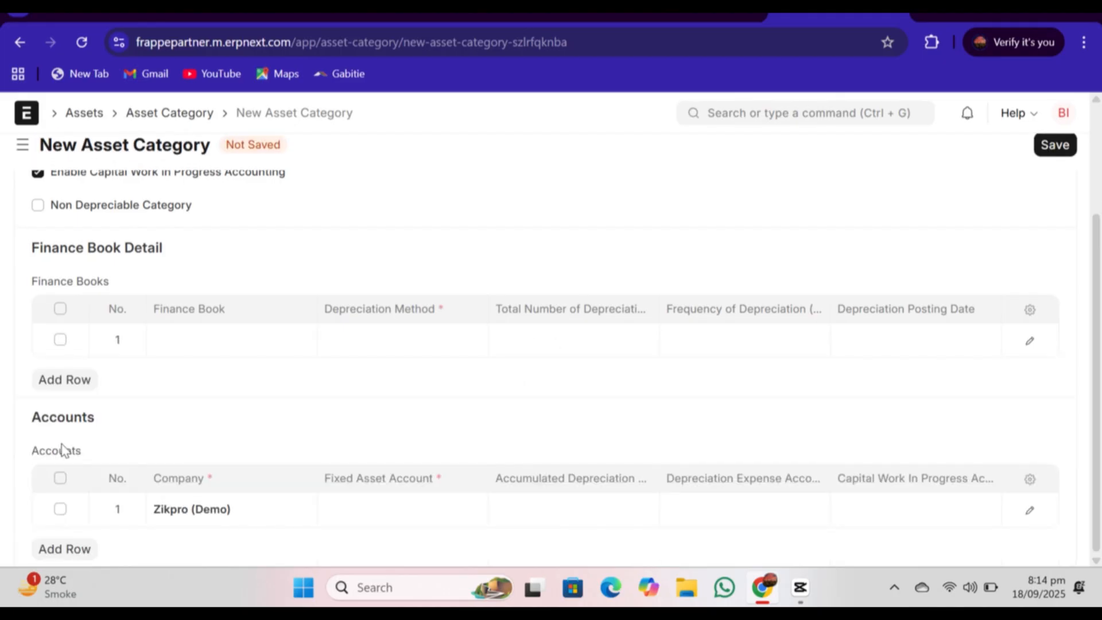
pyautogui.click(383, 339)
pyautogui.click(384, 341)
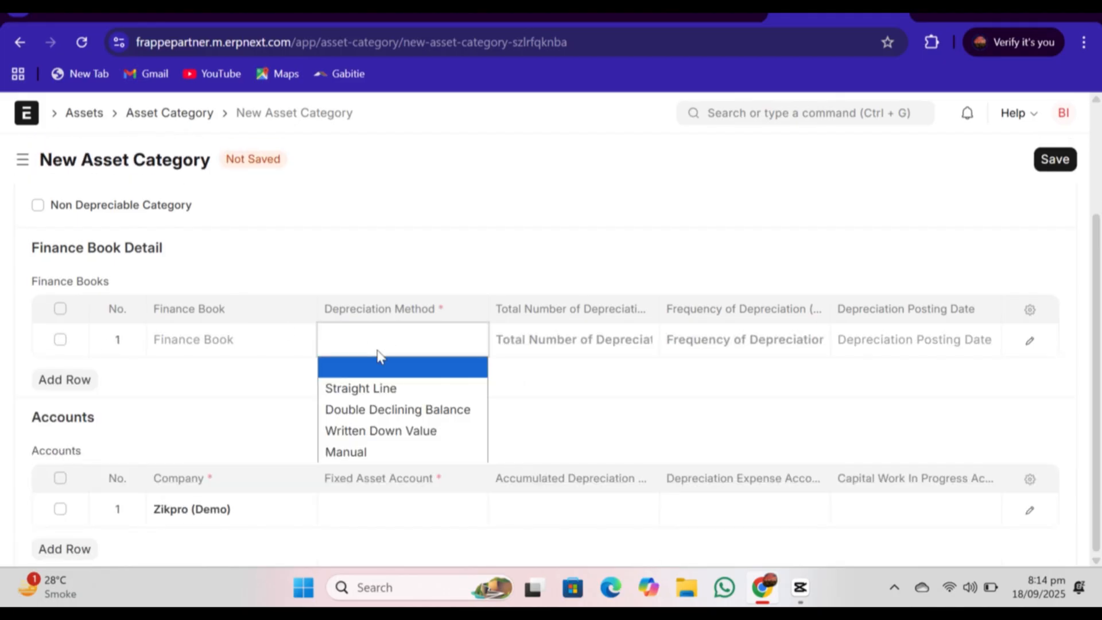
pyautogui.click(374, 389)
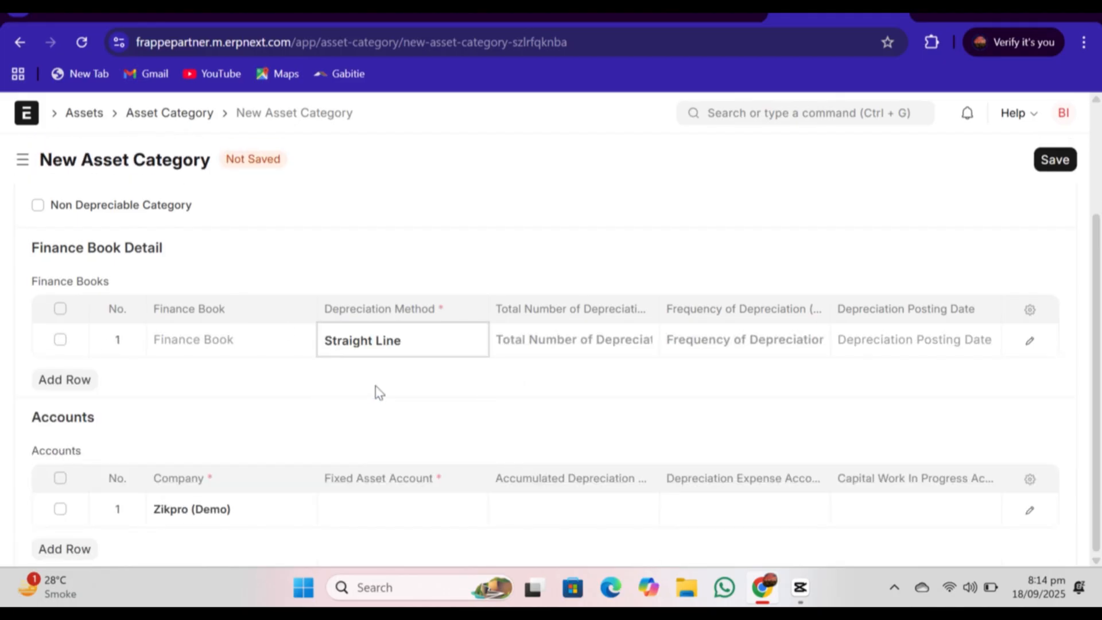
# Step: Set the finance book row's depreciation frequency to 1, total number of depreciations to 5 and posting date to 30-09-2025
pyautogui.click(770, 344)
pyautogui.write('1')
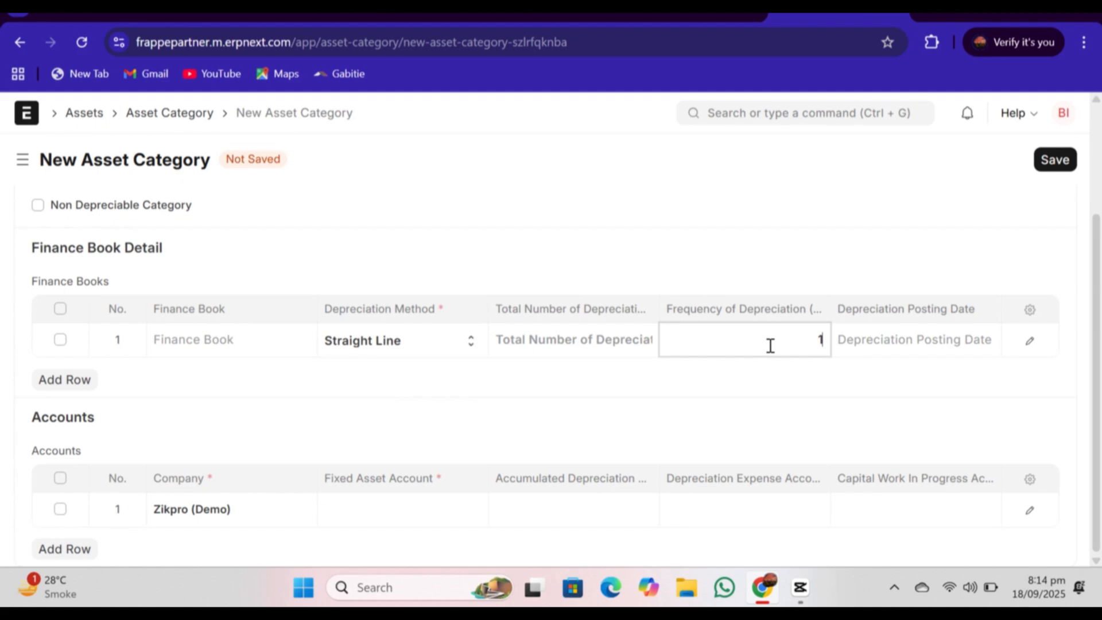
pyautogui.click(618, 345)
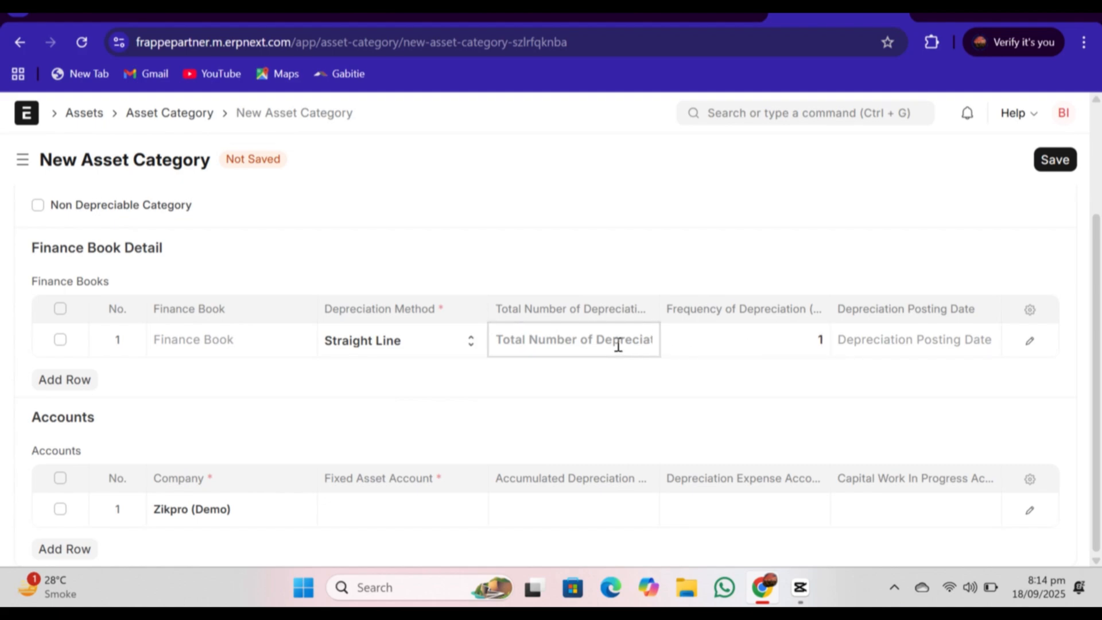
pyautogui.write('5')
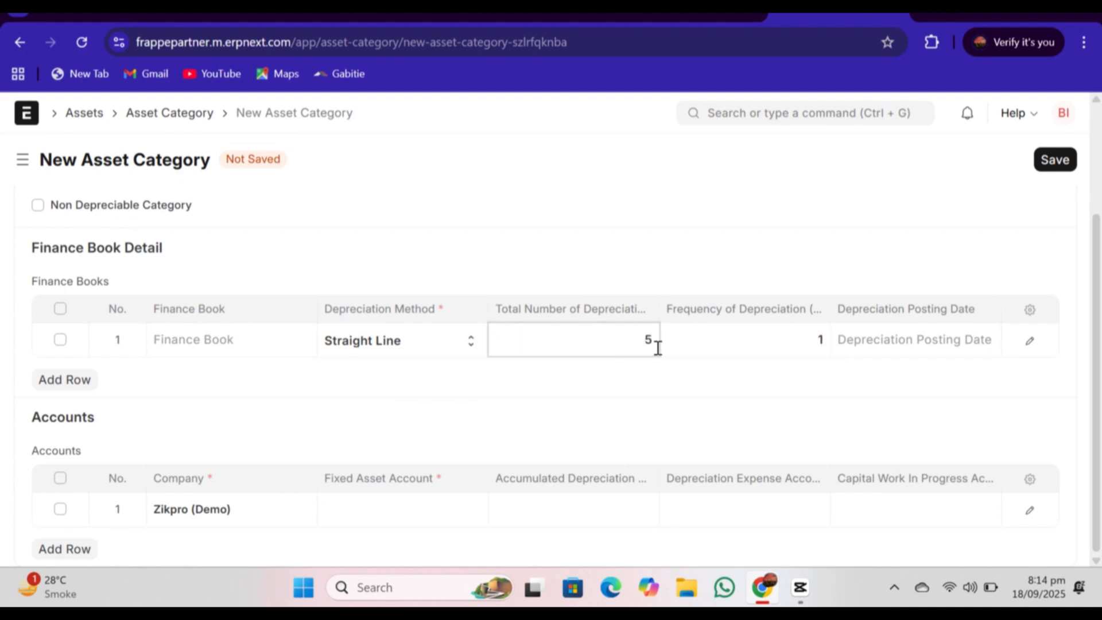
pyautogui.click(873, 349)
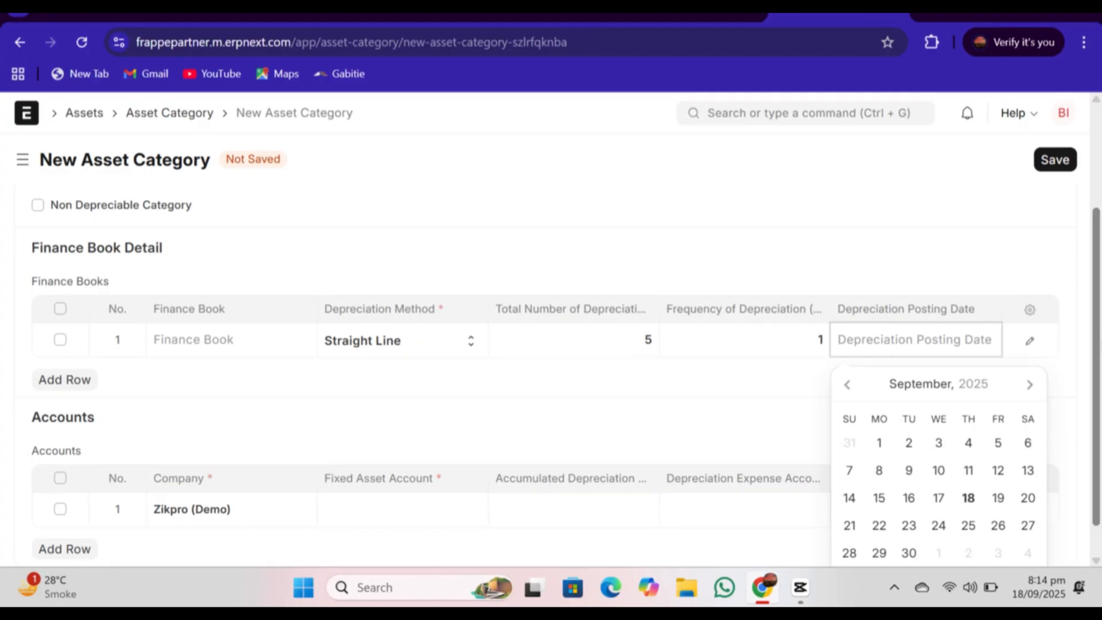
pyautogui.scroll(-1, 888, 339)
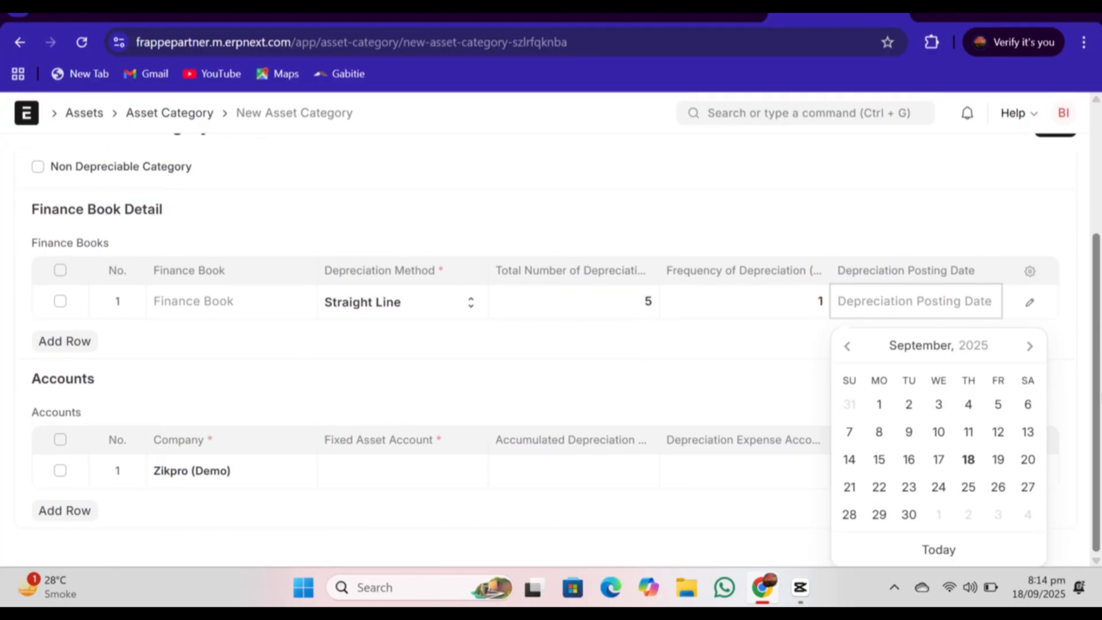
pyautogui.click(909, 514)
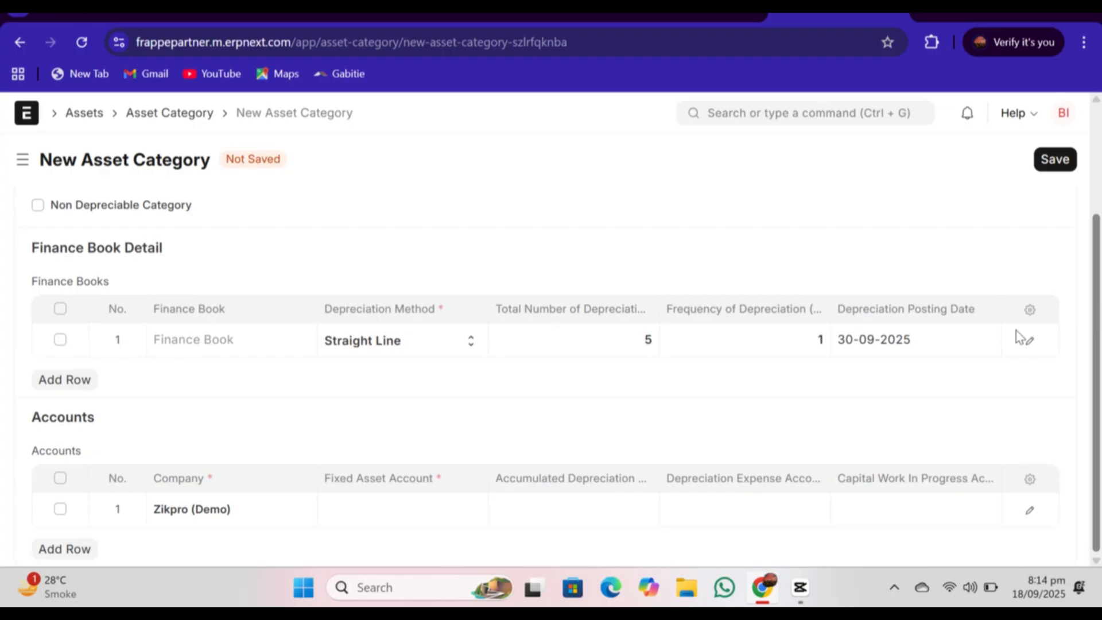
# Step: Set the company's fixed asset account to Plants and Machineries - ZIKD and save the asset category
pyautogui.click(375, 509)
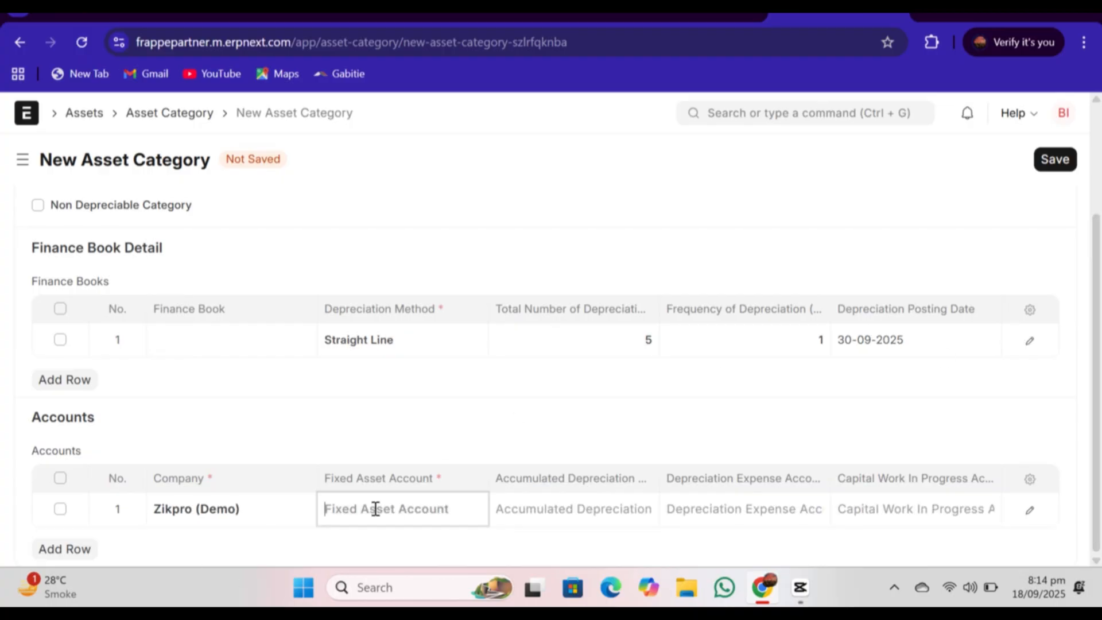
pyautogui.scroll(-3, 463, 472)
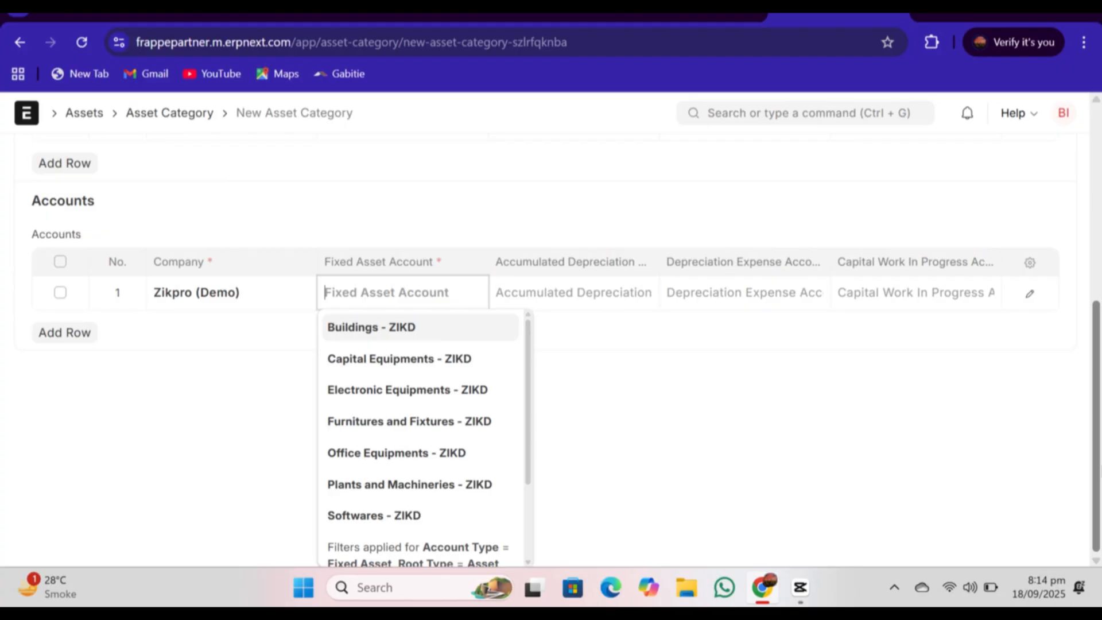
pyautogui.click(459, 485)
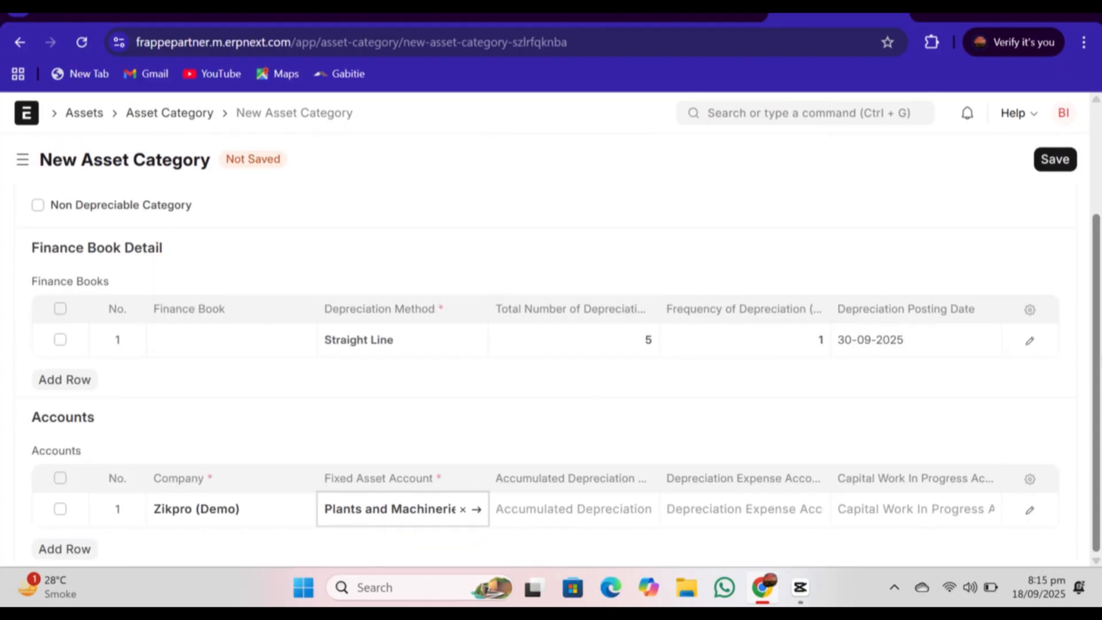
pyautogui.scroll(3, 1082, 165)
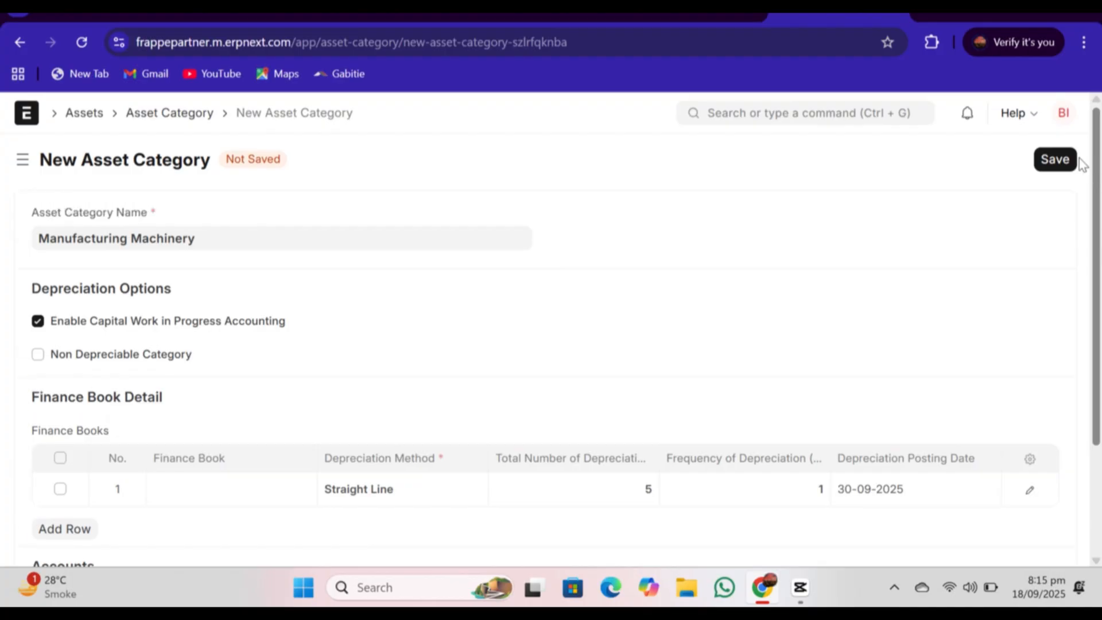
pyautogui.click(1054, 163)
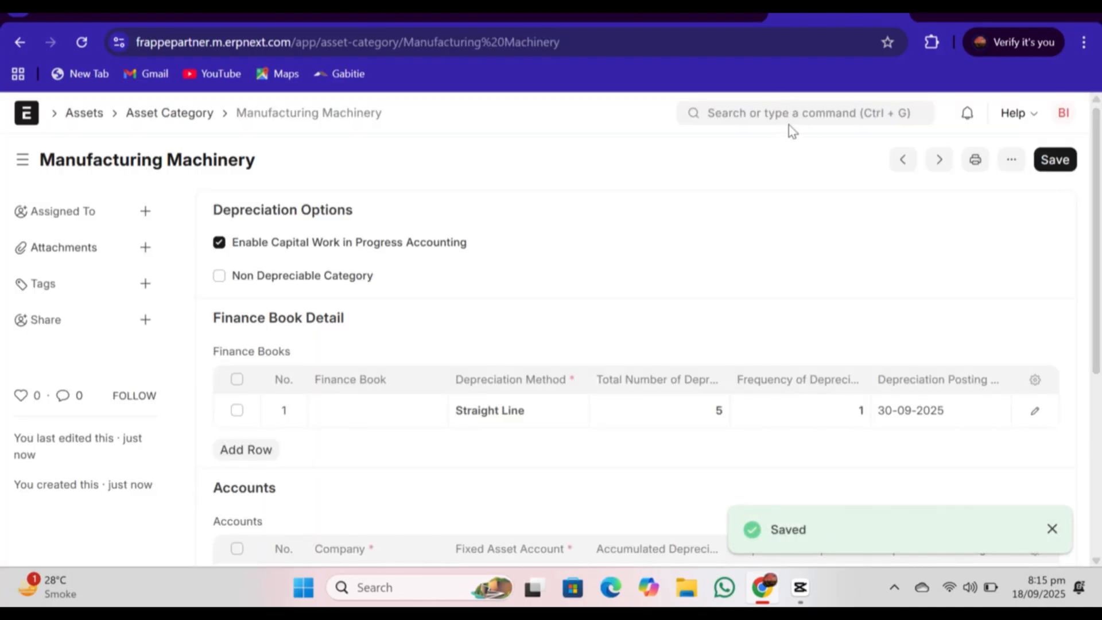
# Step: Start a new item in the full form and enter Cutting Machinery as its item code
pyautogui.click(790, 123)
pyautogui.write('item')
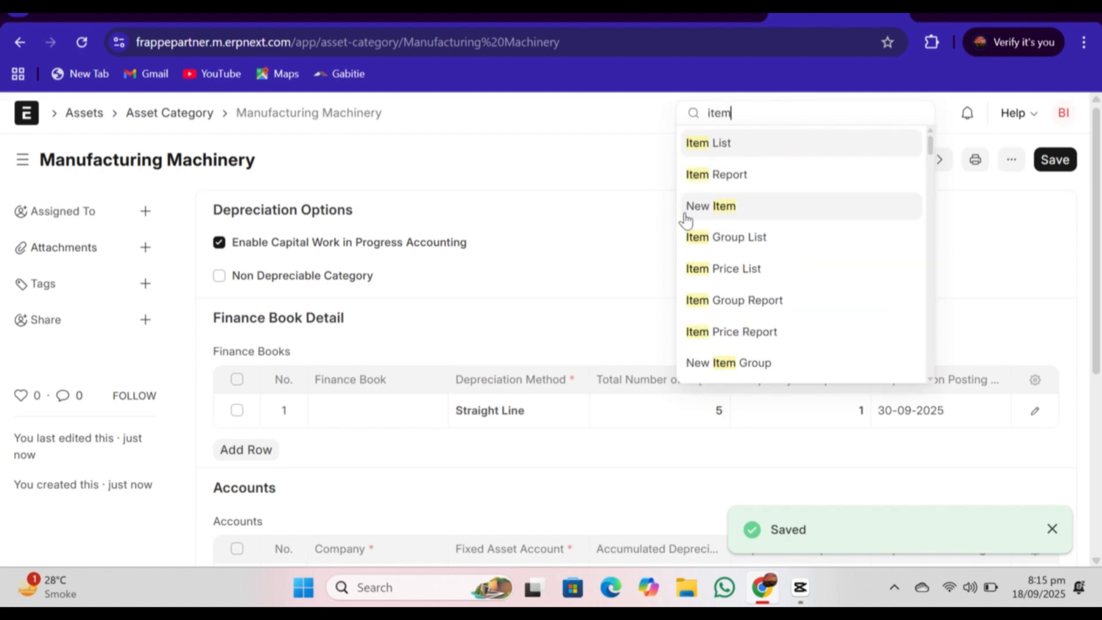
pyautogui.click(719, 205)
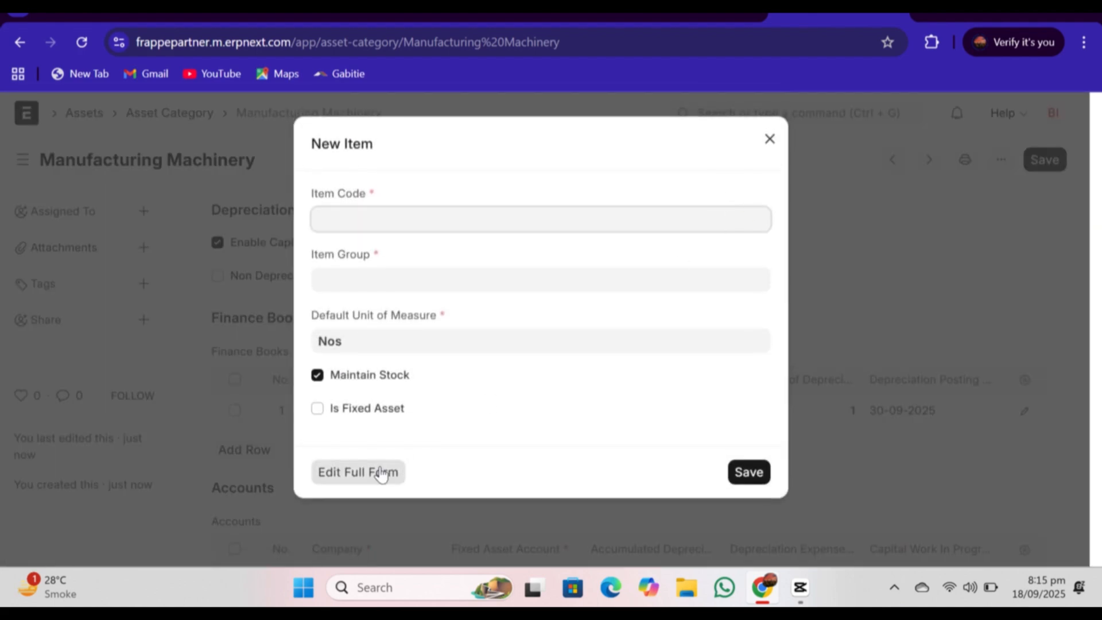
pyautogui.click(357, 474)
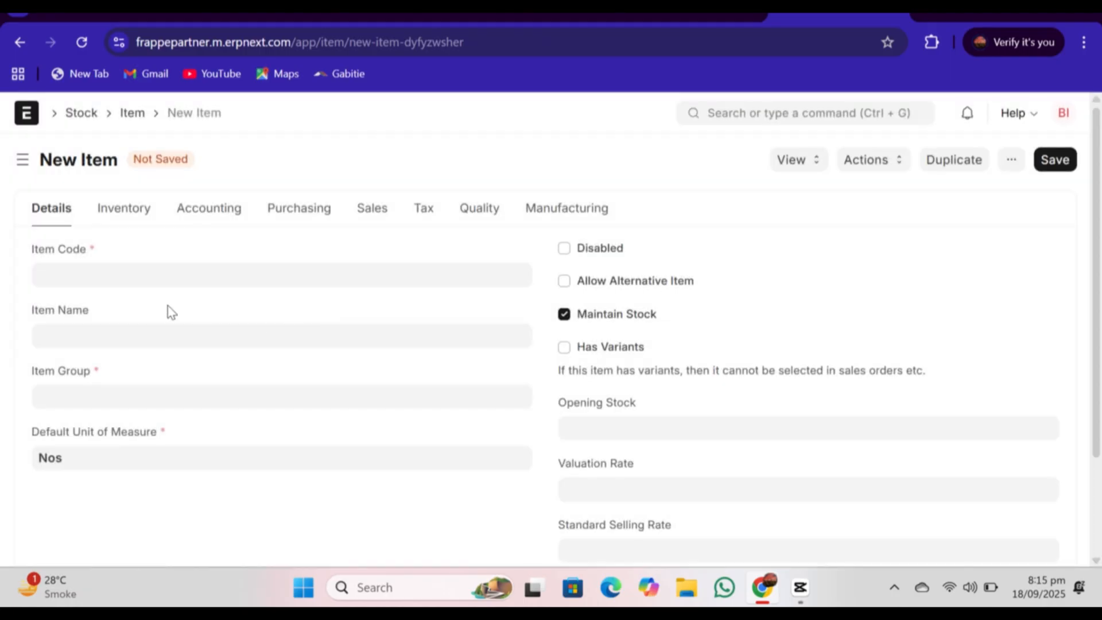
pyautogui.click(127, 268)
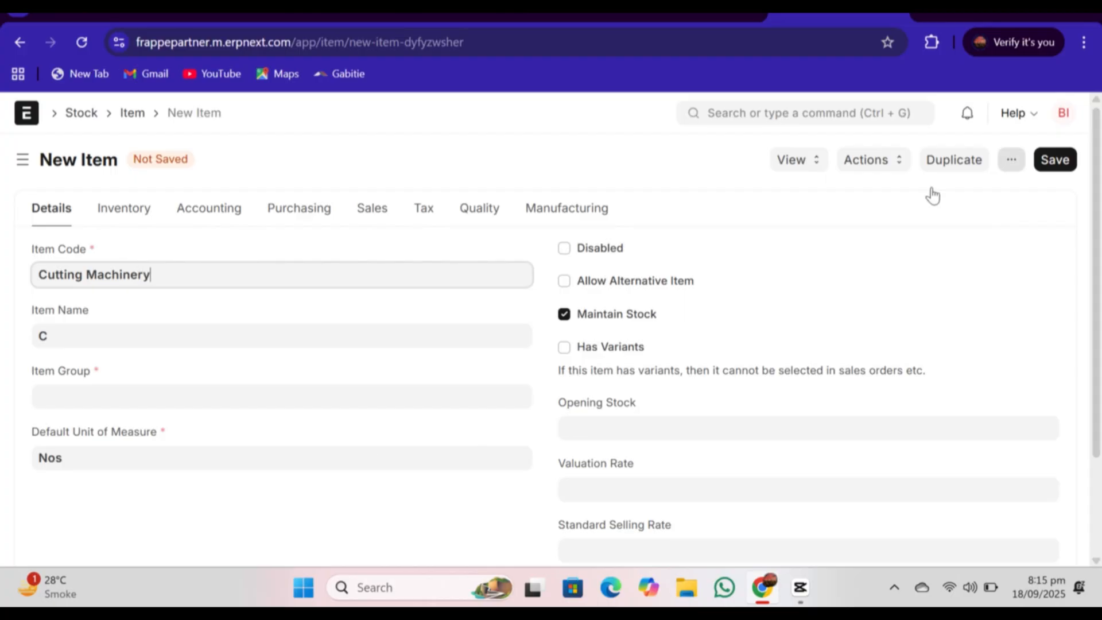
# Step: Turn off Maintain Stock for the Cutting Machinery item and mark it as a fixed asset
pyautogui.click(565, 315)
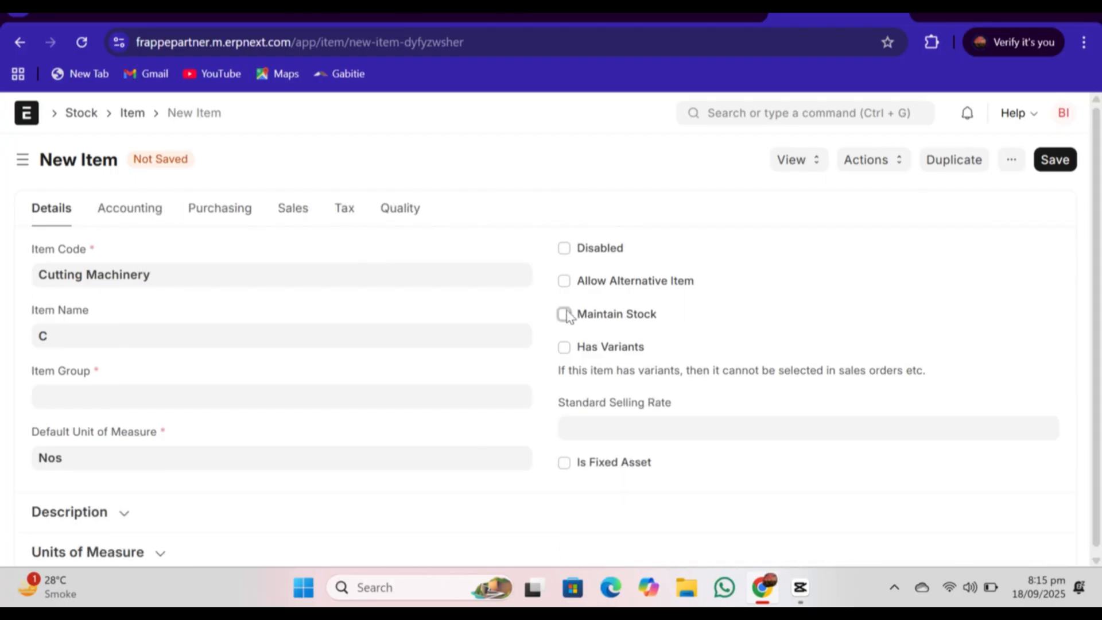
pyautogui.moveTo(1098, 279); pyautogui.dragTo(1101, 341)
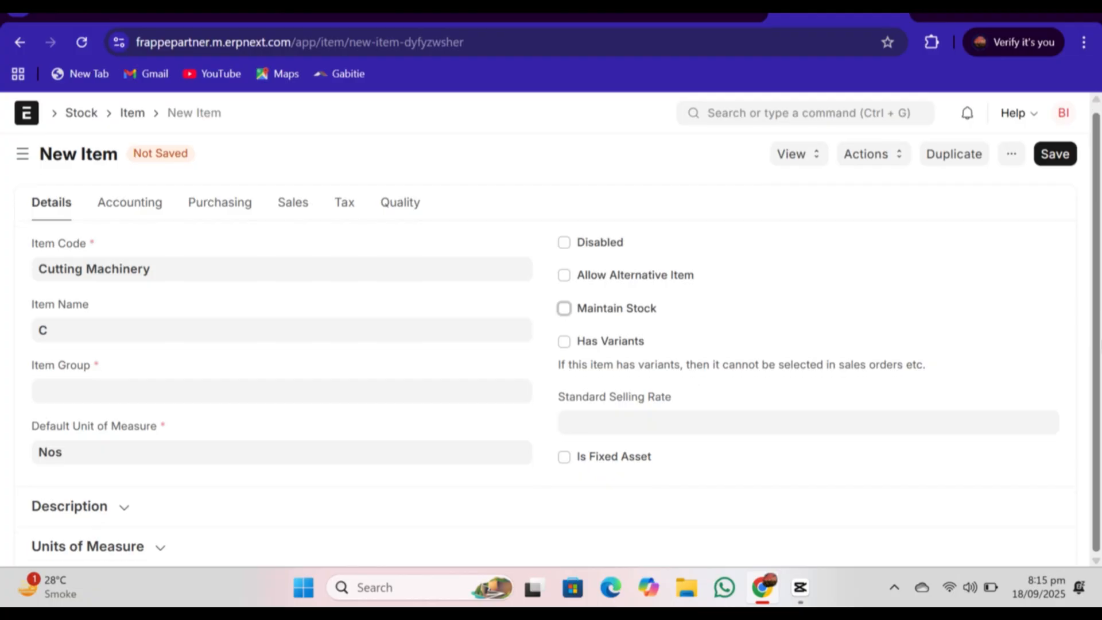
pyautogui.click(564, 457)
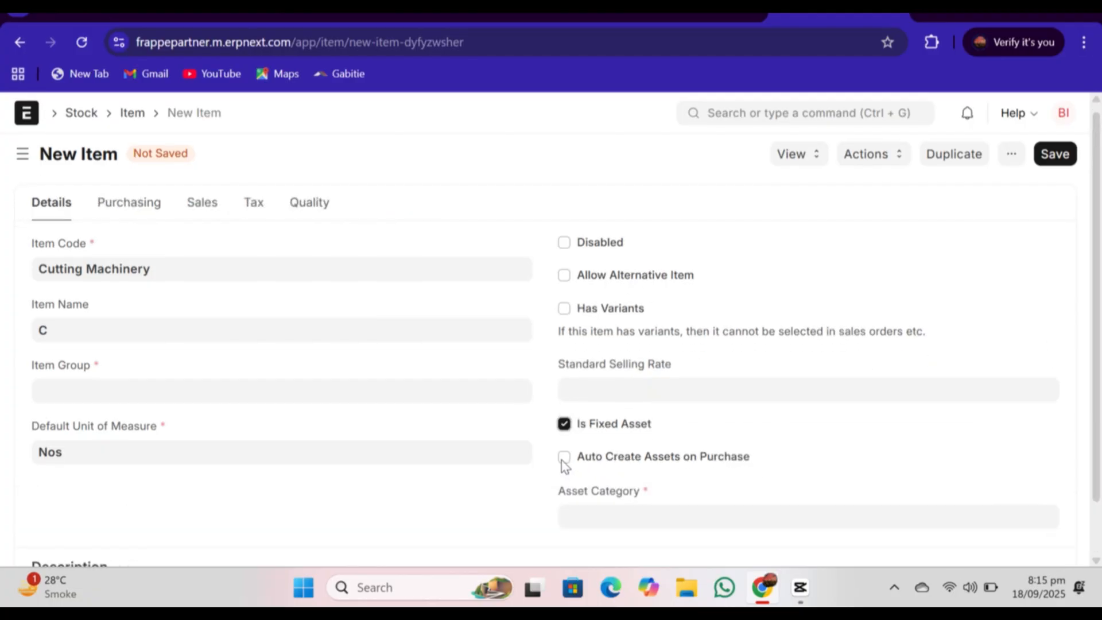
# Step: Assign the Manufacturing Machinery asset category to the item
pyautogui.scroll(-1, 941, 396)
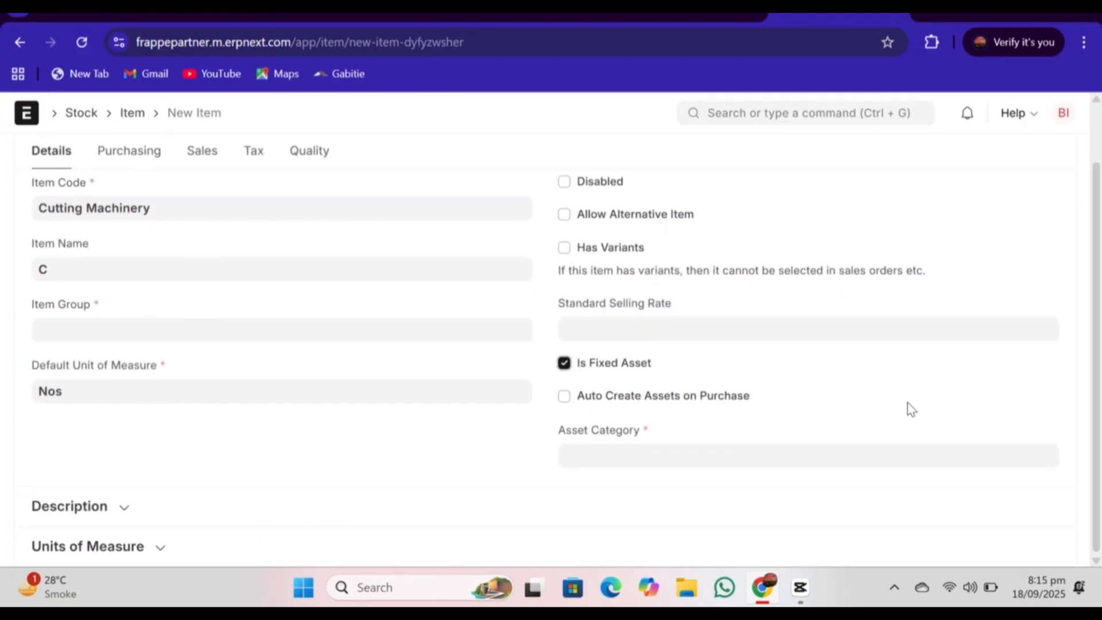
pyautogui.click(610, 459)
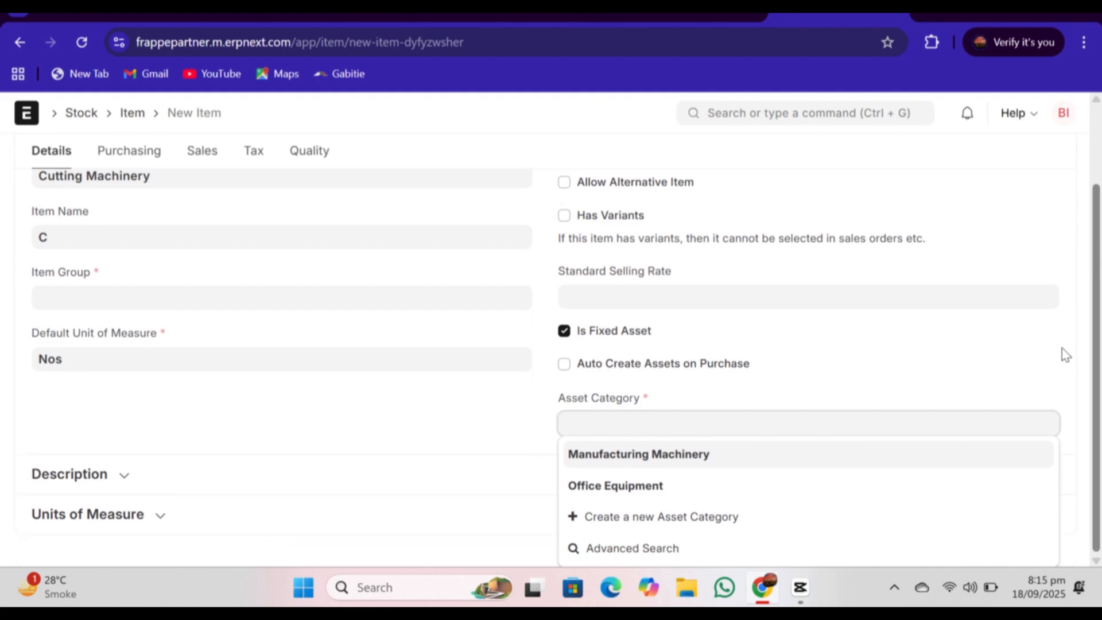
pyautogui.click(608, 452)
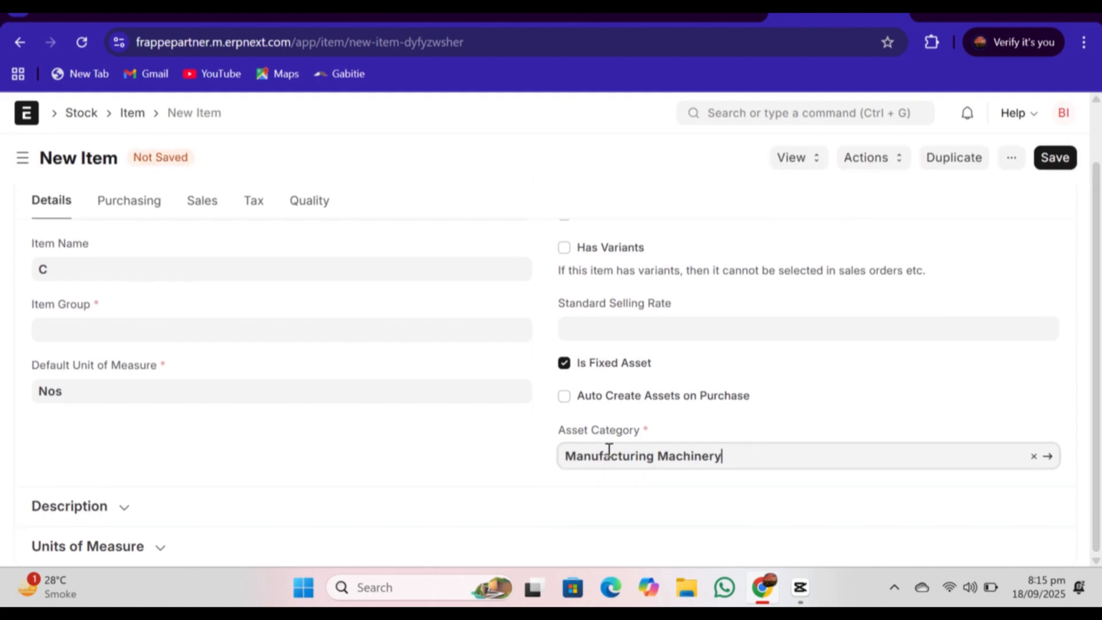
# Step: Enable Auto Create Assets on Purchase for the item and set its asset naming series to ACC-ASS-.YYYY.-
pyautogui.click(565, 397)
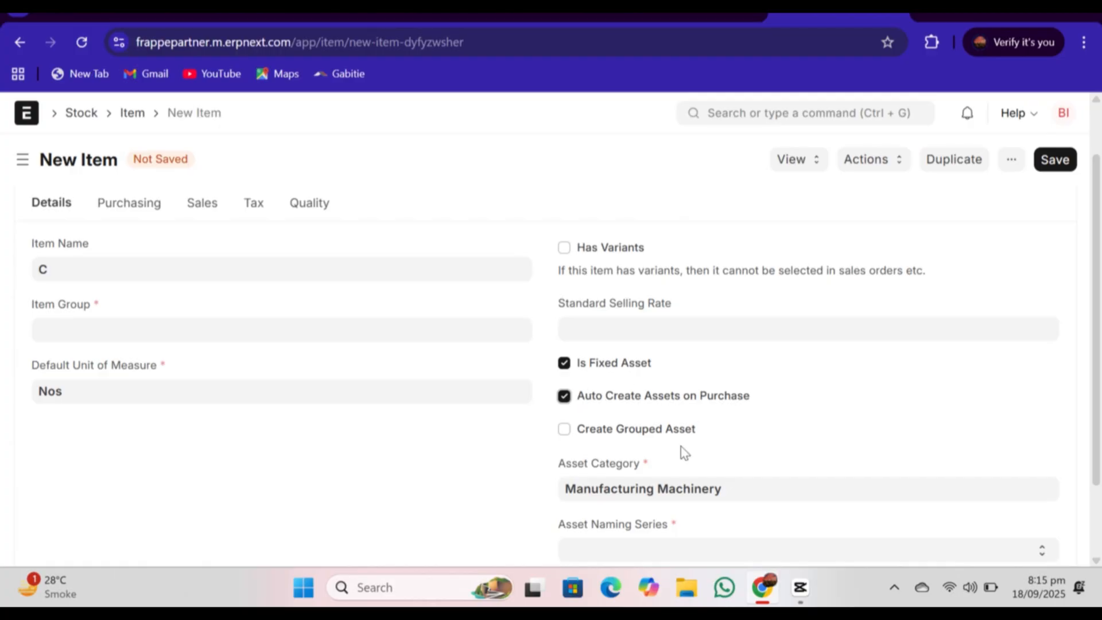
pyautogui.scroll(-2, 966, 321)
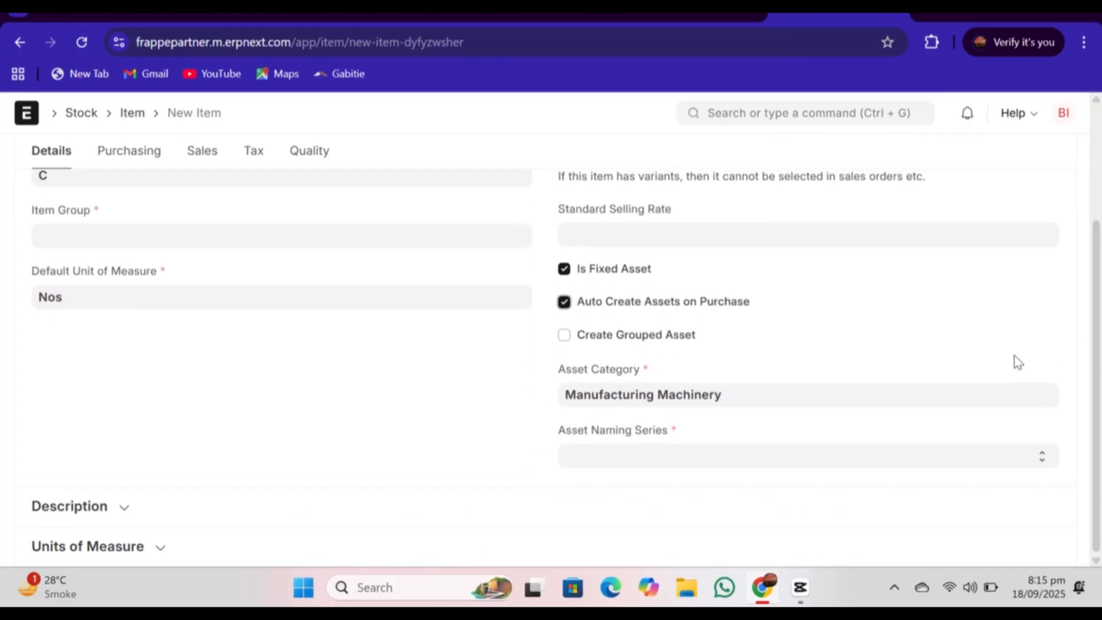
pyautogui.click(1039, 462)
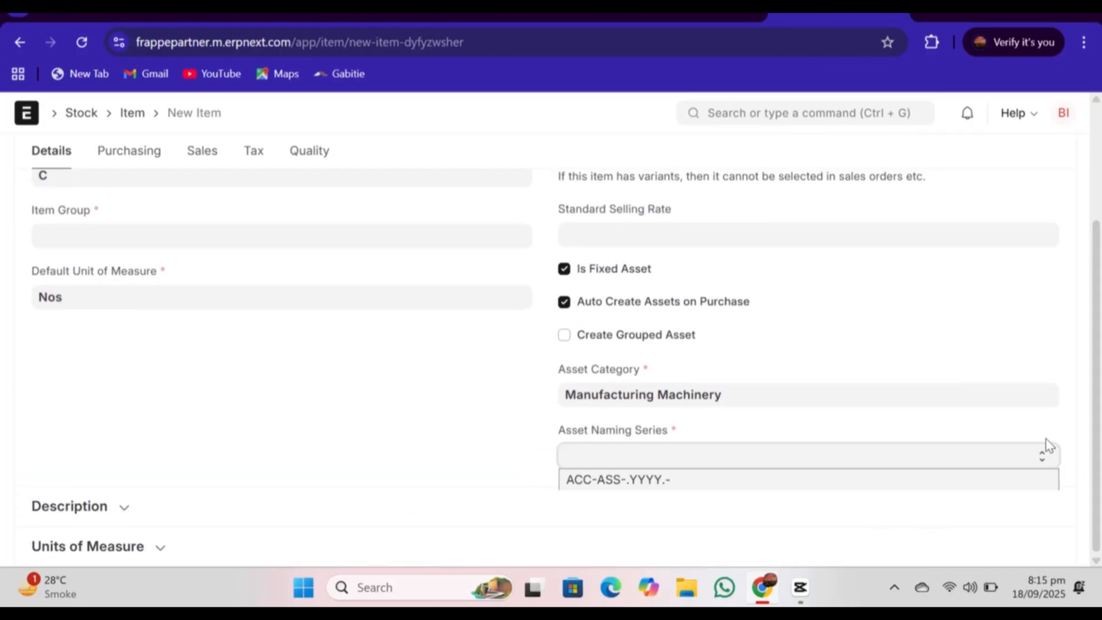
pyautogui.moveTo(1098, 428); pyautogui.dragTo(1100, 428)
pyautogui.click(1025, 460)
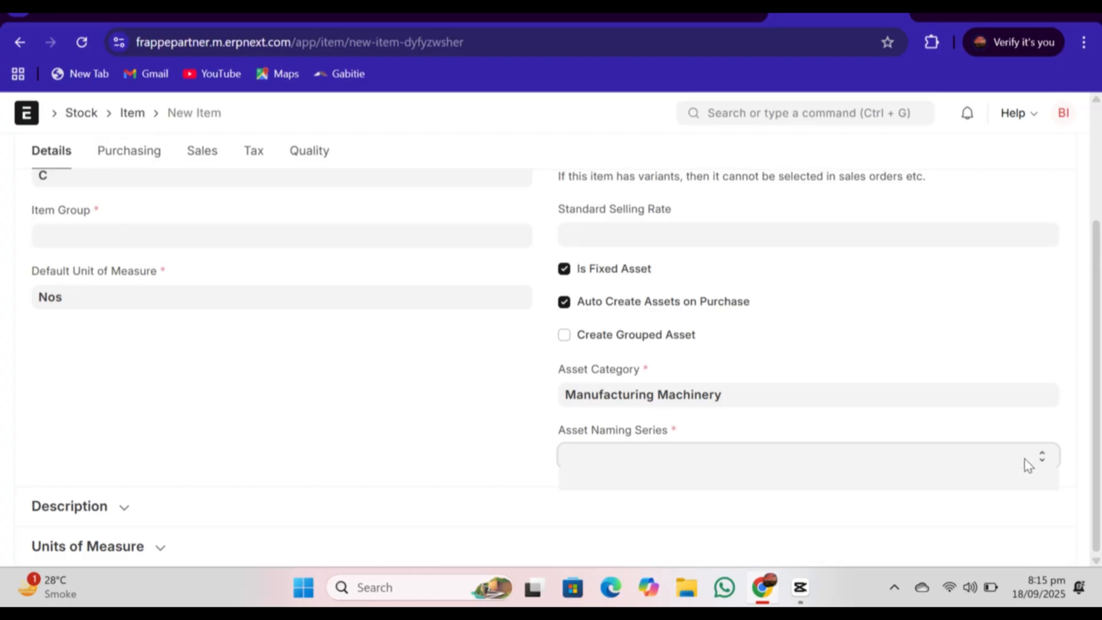
pyautogui.click(814, 497)
pyautogui.click(810, 501)
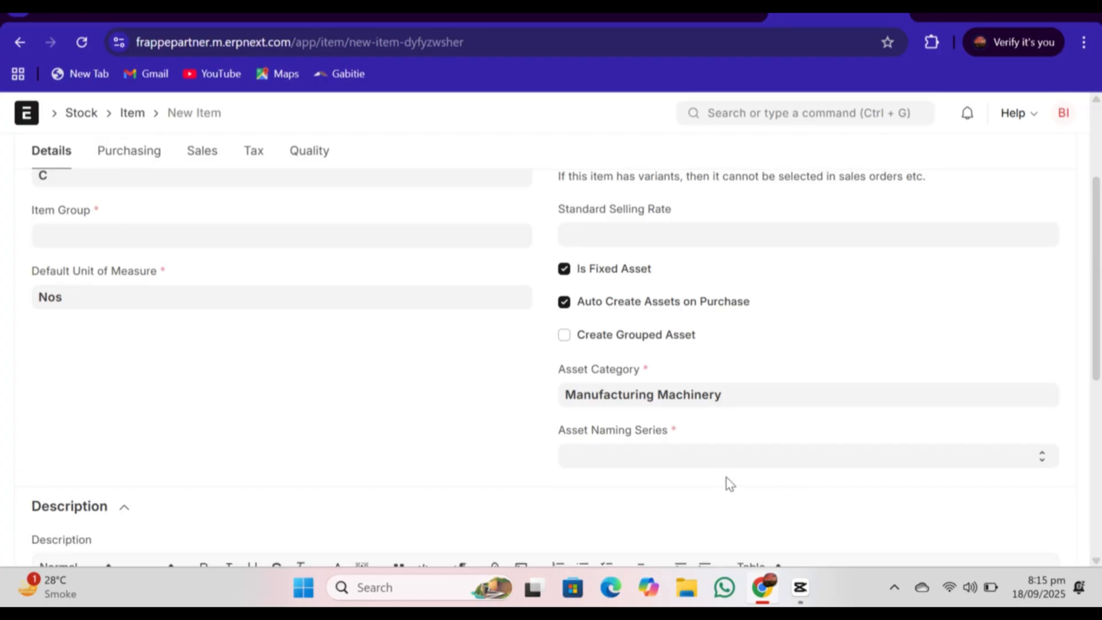
pyautogui.click(721, 454)
pyautogui.click(673, 483)
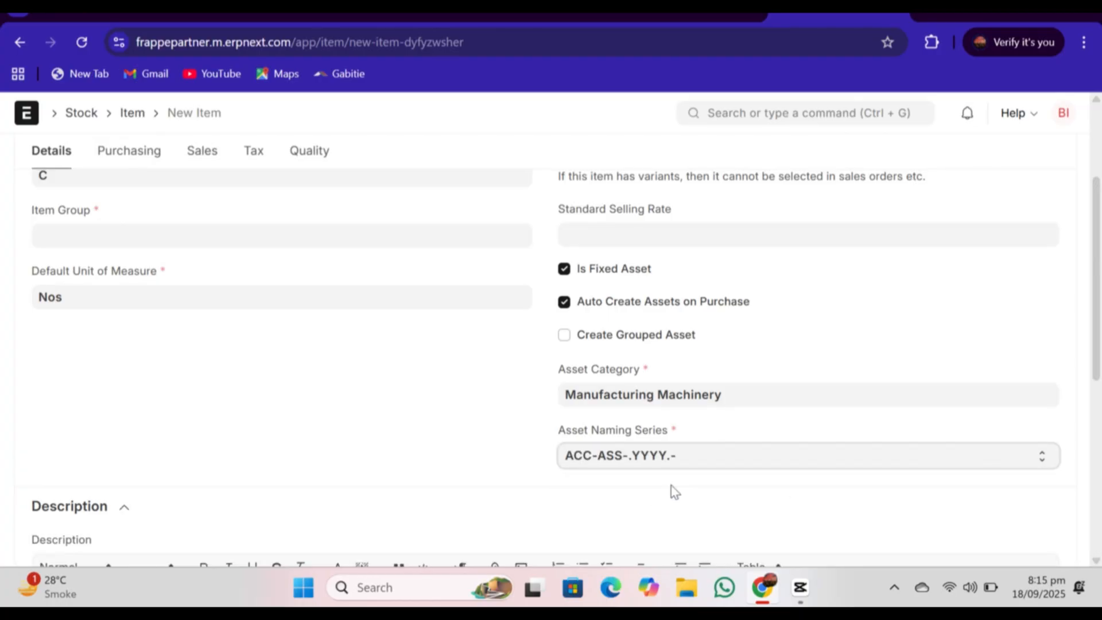
# Step: Assign the Cutting Machinery item to All Item Groups and save the item
pyautogui.scroll(3, 158, 451)
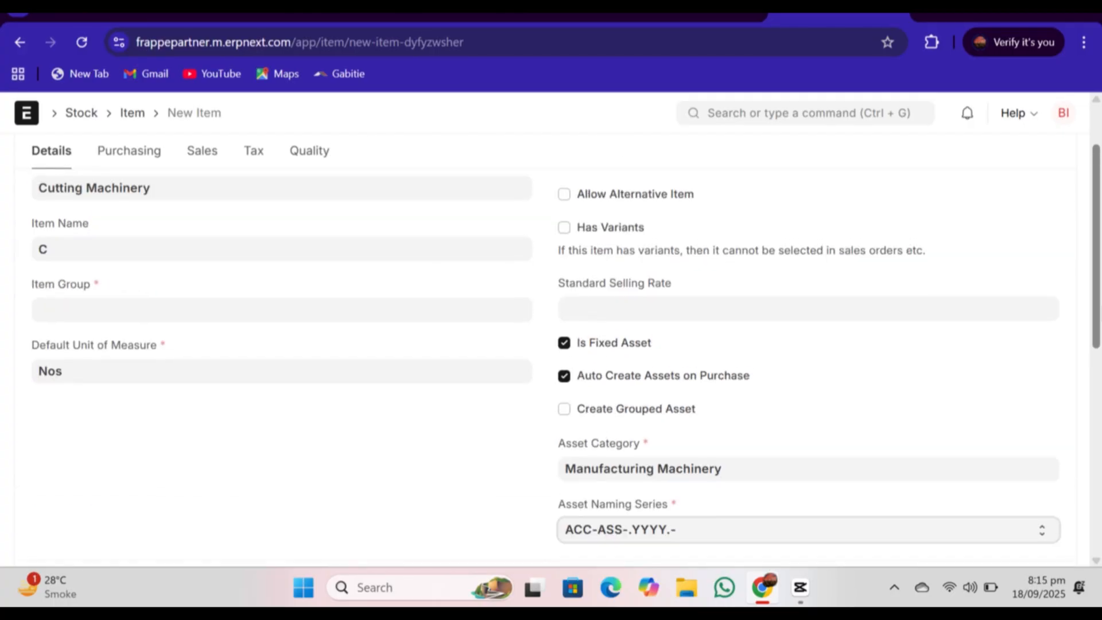
pyautogui.click(138, 396)
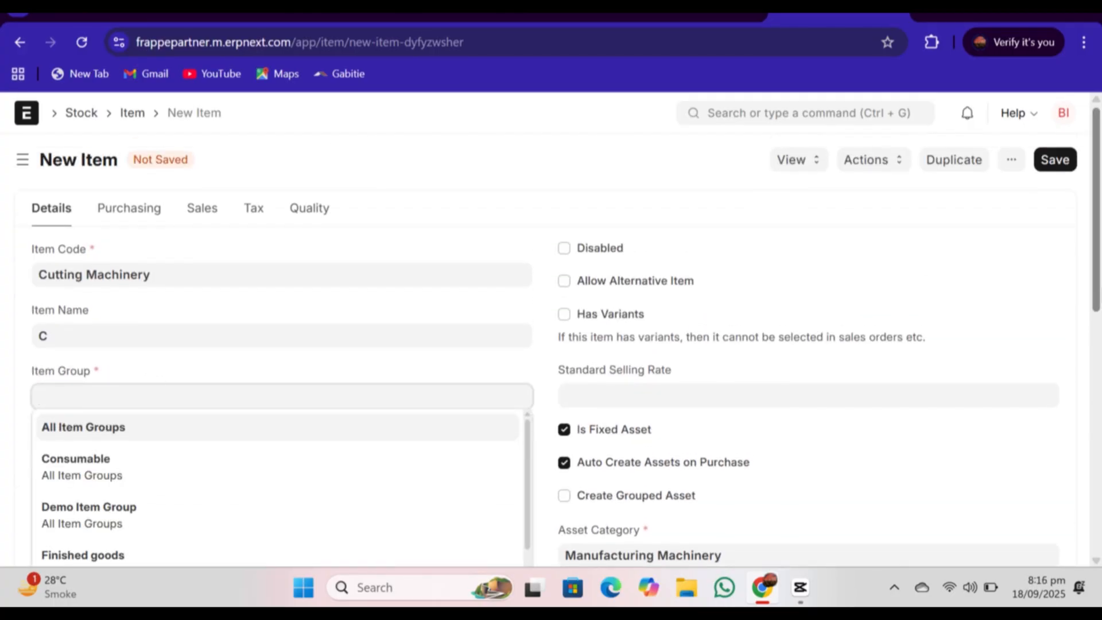
pyautogui.moveTo(1100, 294); pyautogui.dragTo(1101, 360)
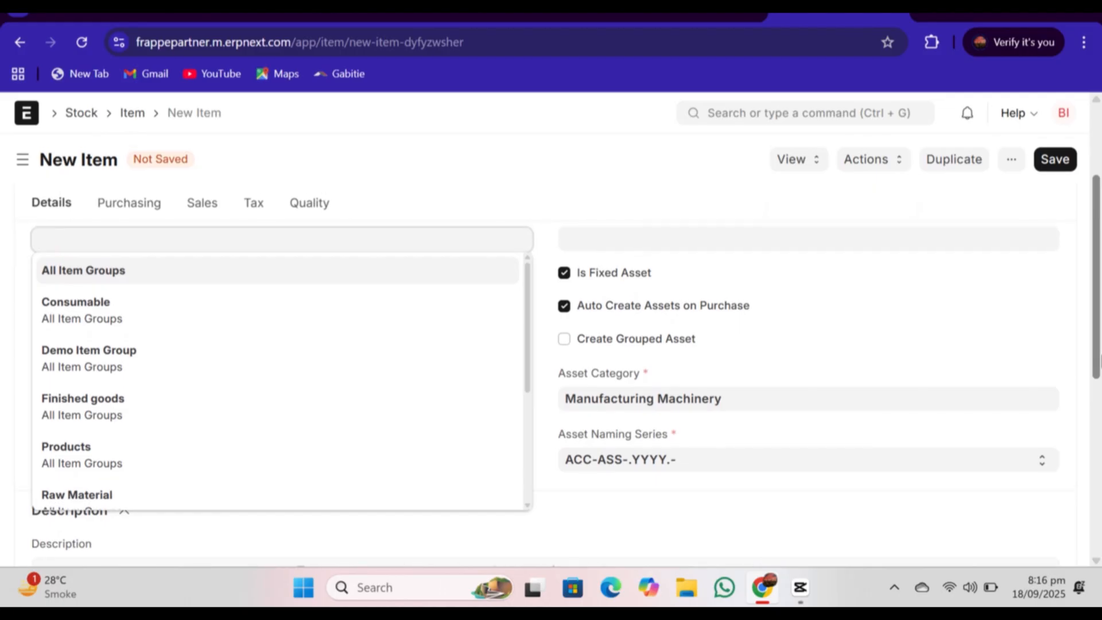
pyautogui.moveTo(526, 352); pyautogui.dragTo(465, 277)
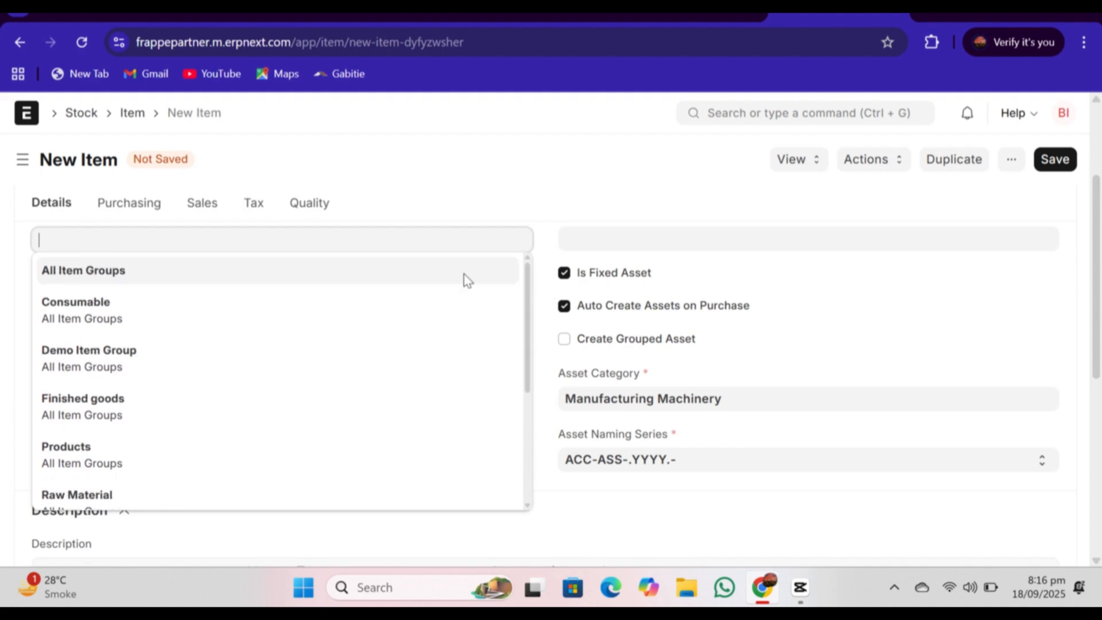
pyautogui.click(228, 272)
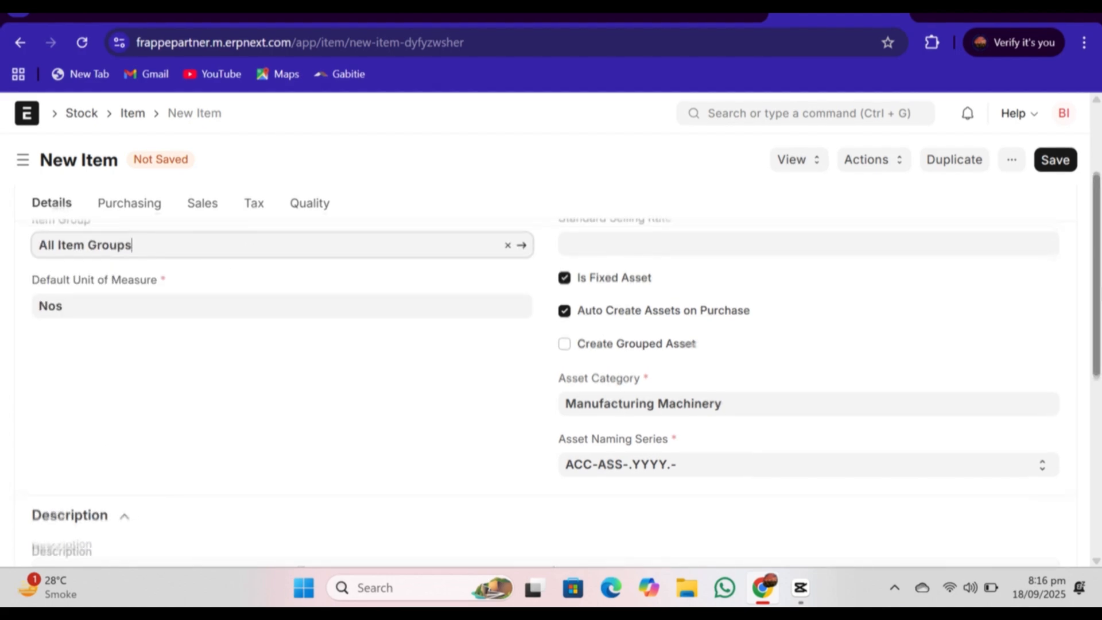
pyautogui.moveTo(1097, 246); pyautogui.dragTo(1097, 180)
pyautogui.click(1060, 167)
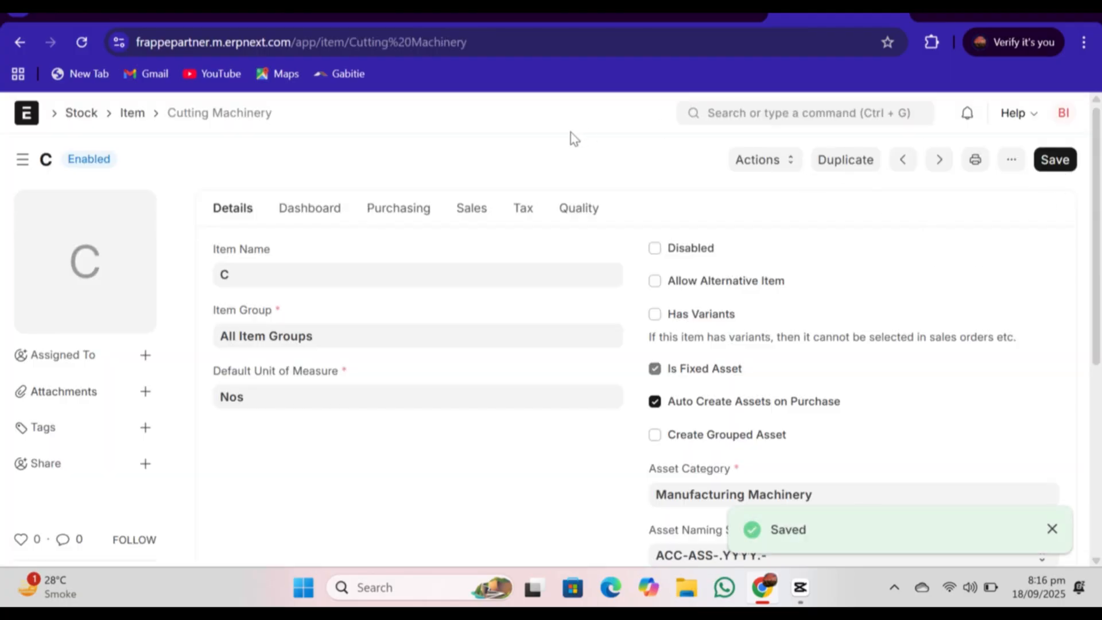
# Step: Search for purchase invoice and start a new Purchase Invoice
pyautogui.click(750, 115)
pyautogui.write('p')
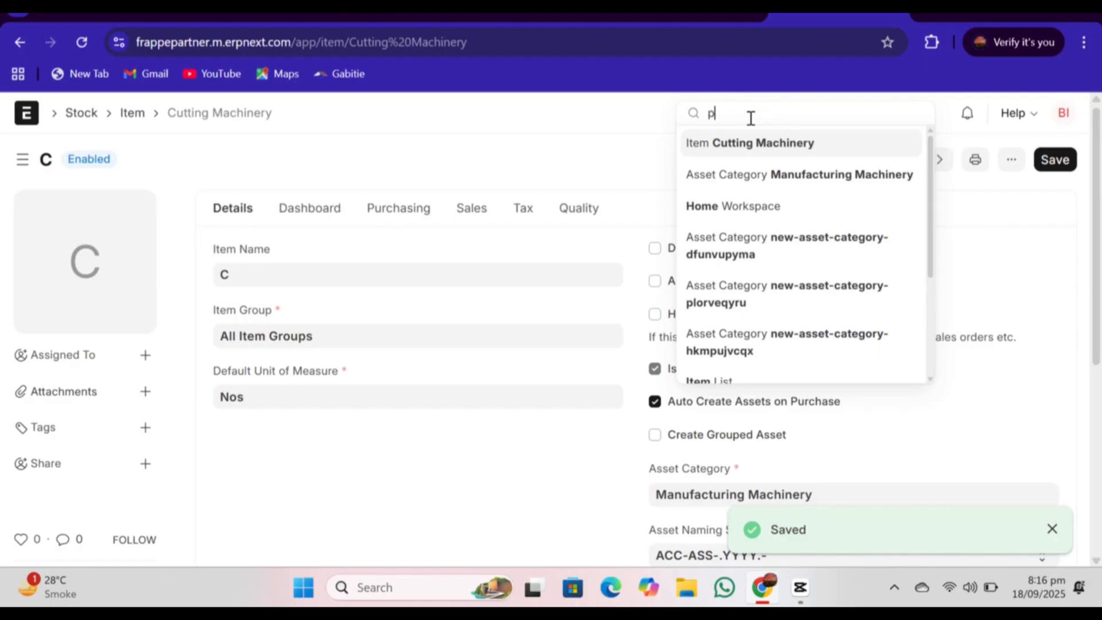
pyautogui.write('urchase')
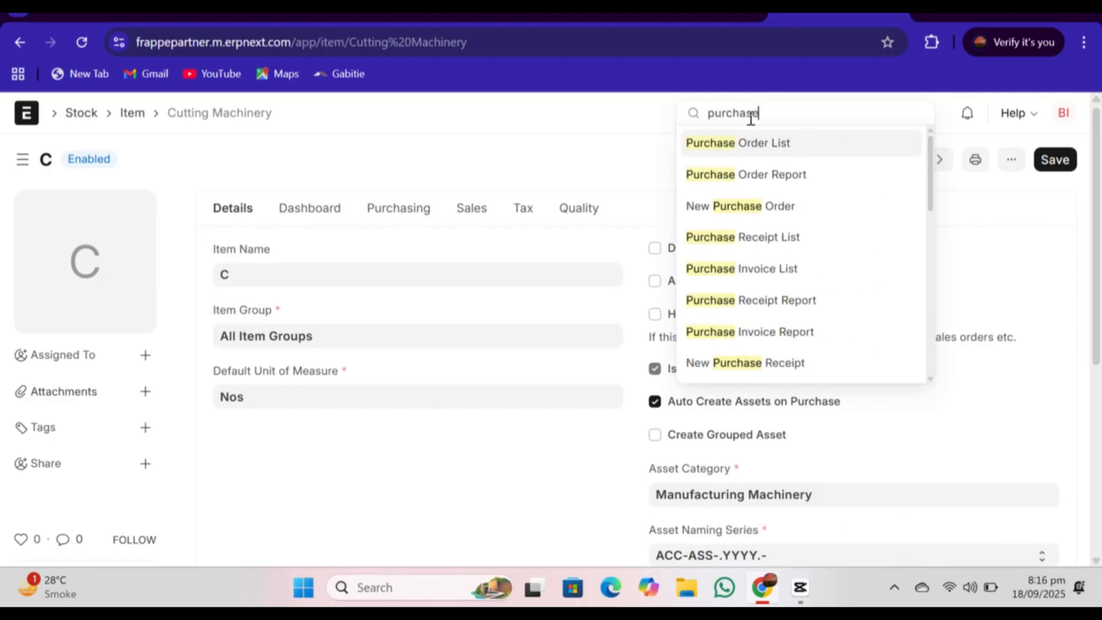
pyautogui.write(' invoi')
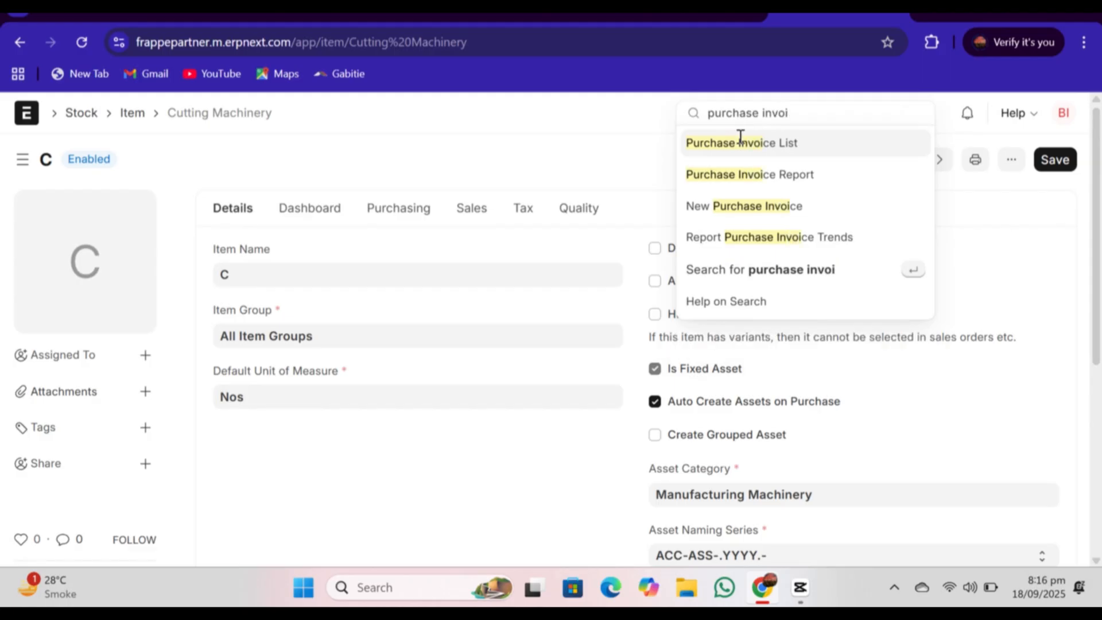
pyautogui.click(706, 207)
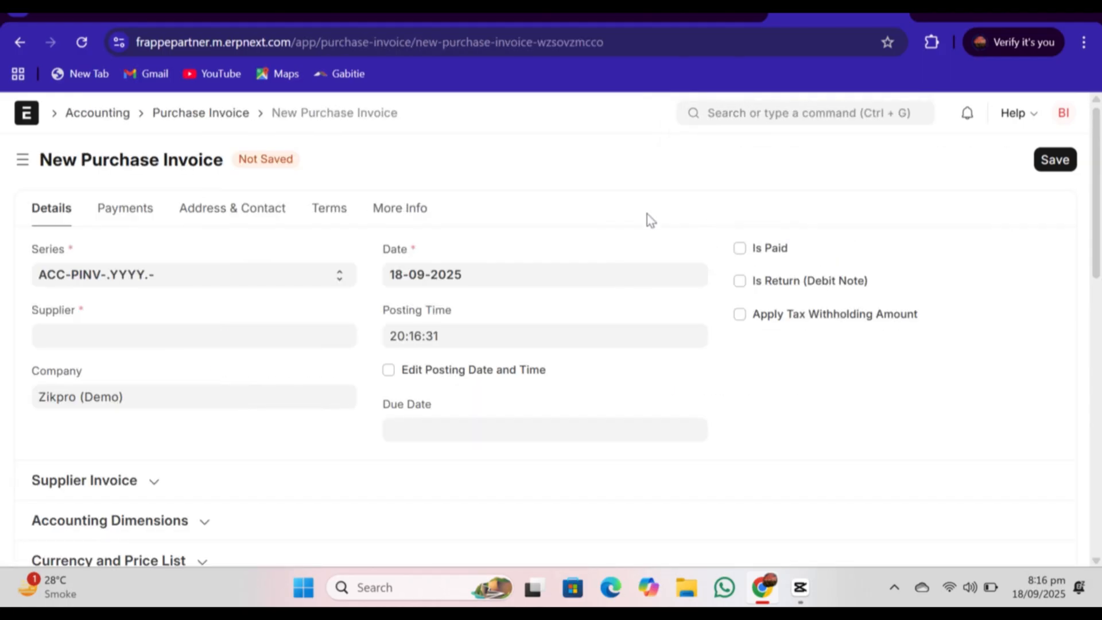
# Step: Create a new supplier named Technos with supplier type Company for the purchase invoice
pyautogui.click(202, 340)
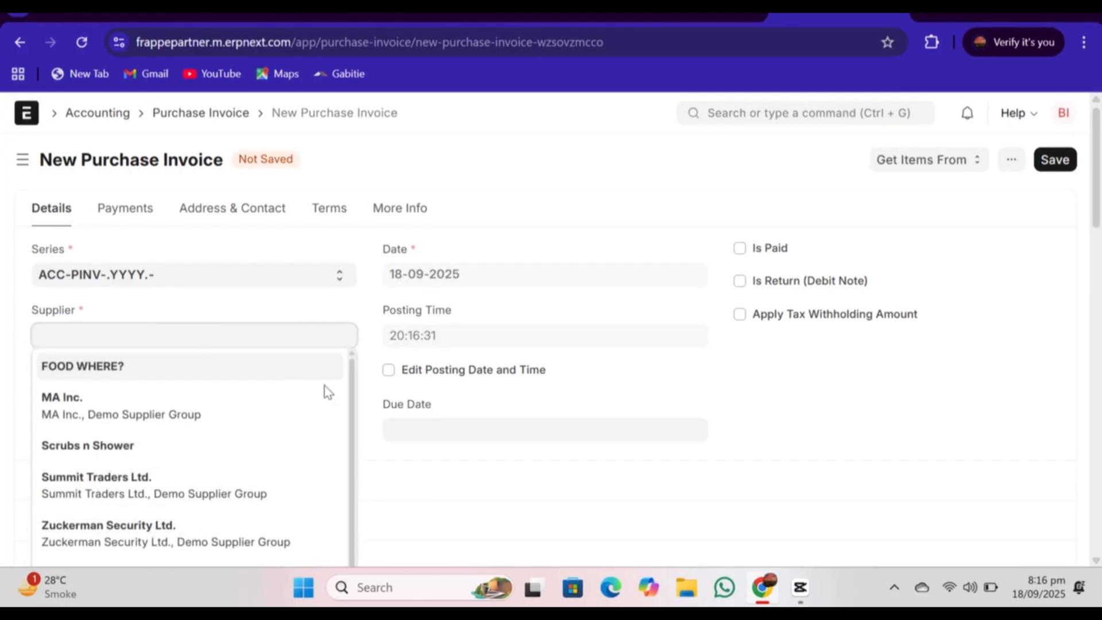
pyautogui.scroll(-1, 351, 425)
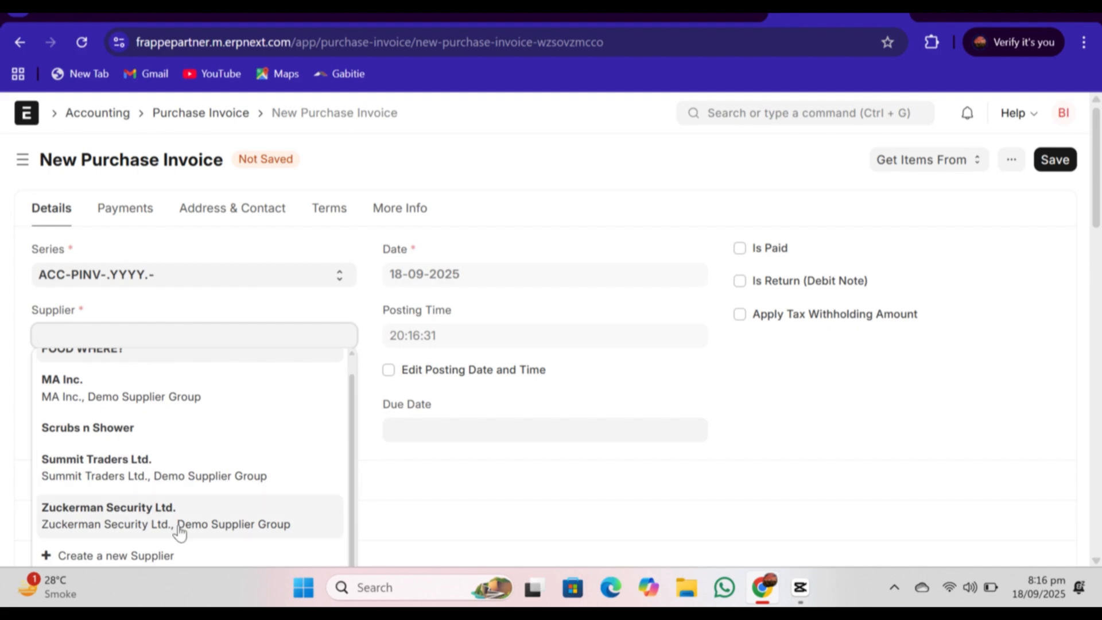
pyautogui.scroll(-3, 1085, 232)
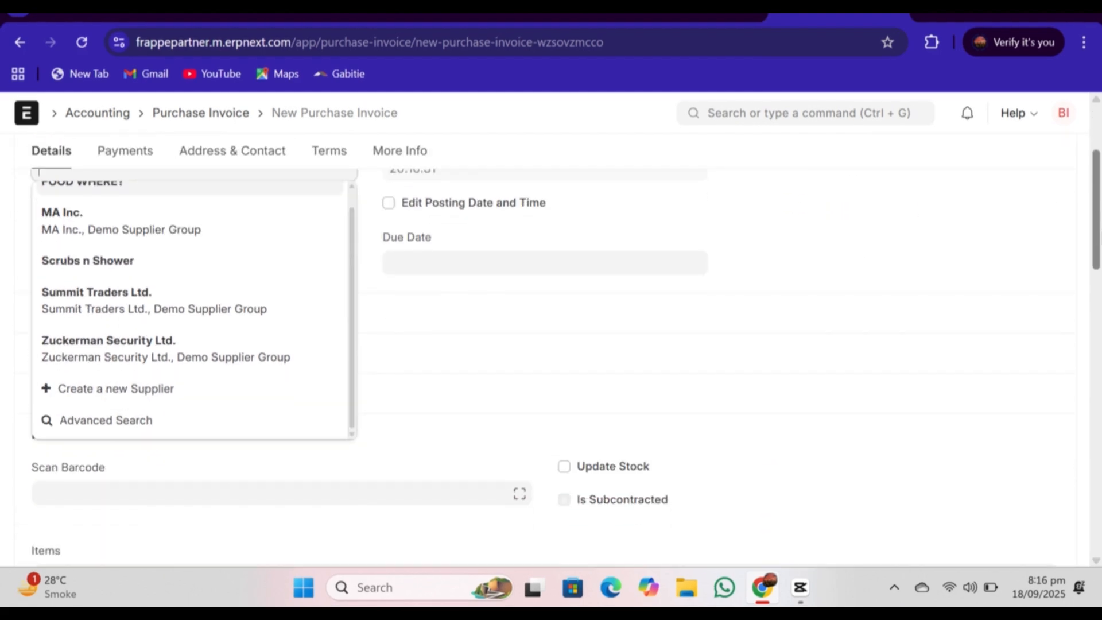
pyautogui.click(74, 396)
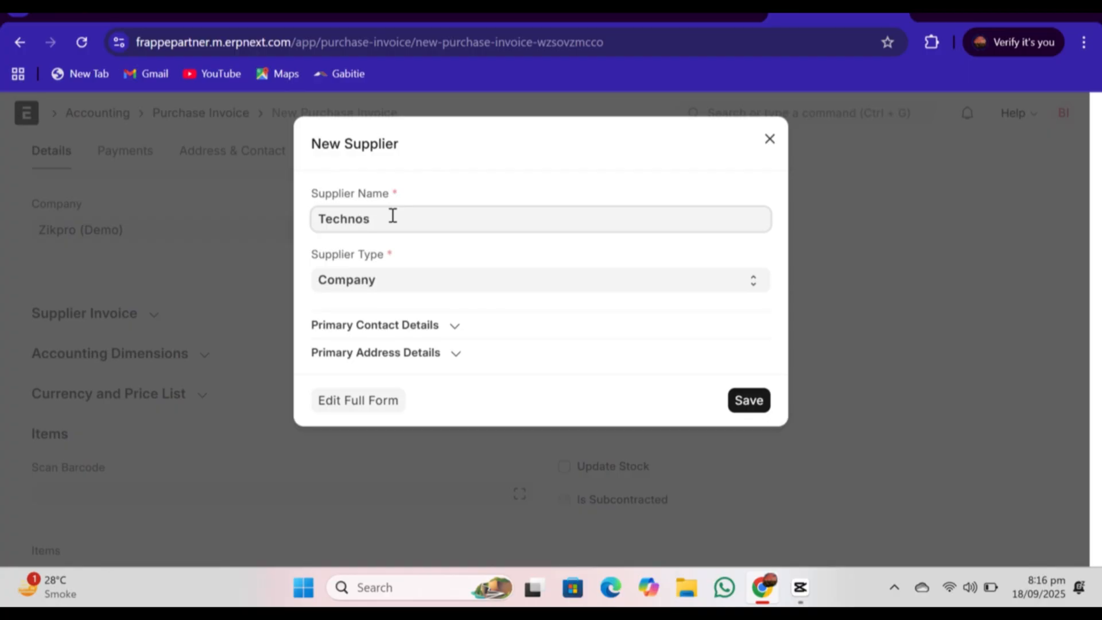
pyautogui.click(749, 400)
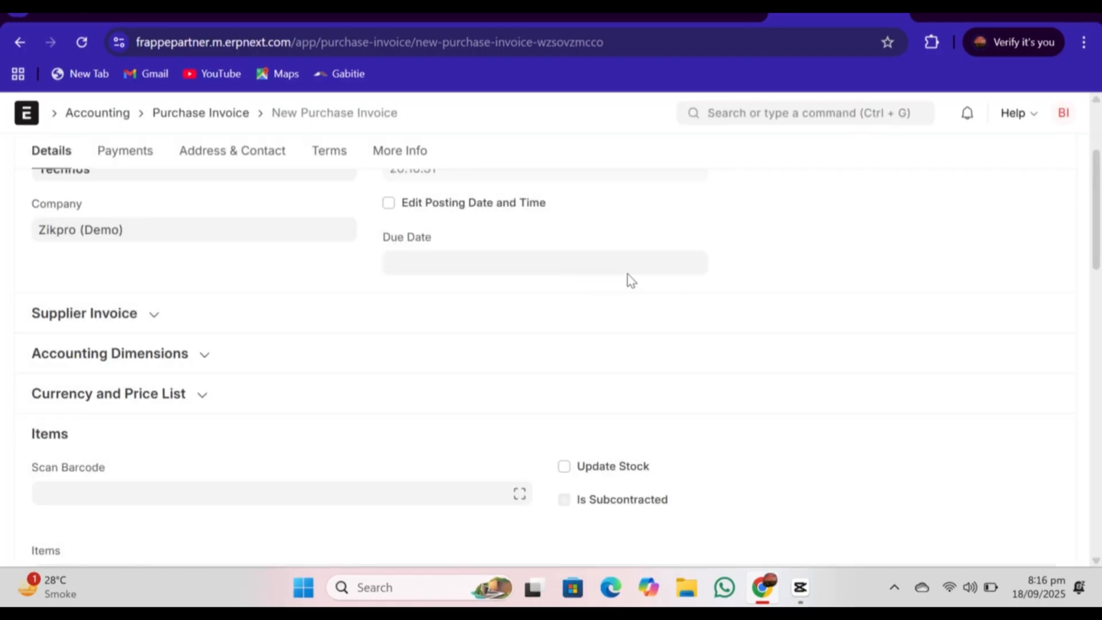
# Step: Add Cutting Machinery to the invoice's first item row and set its rate to 2000000 PKR
pyautogui.moveTo(1100, 219); pyautogui.dragTo(1100, 175)
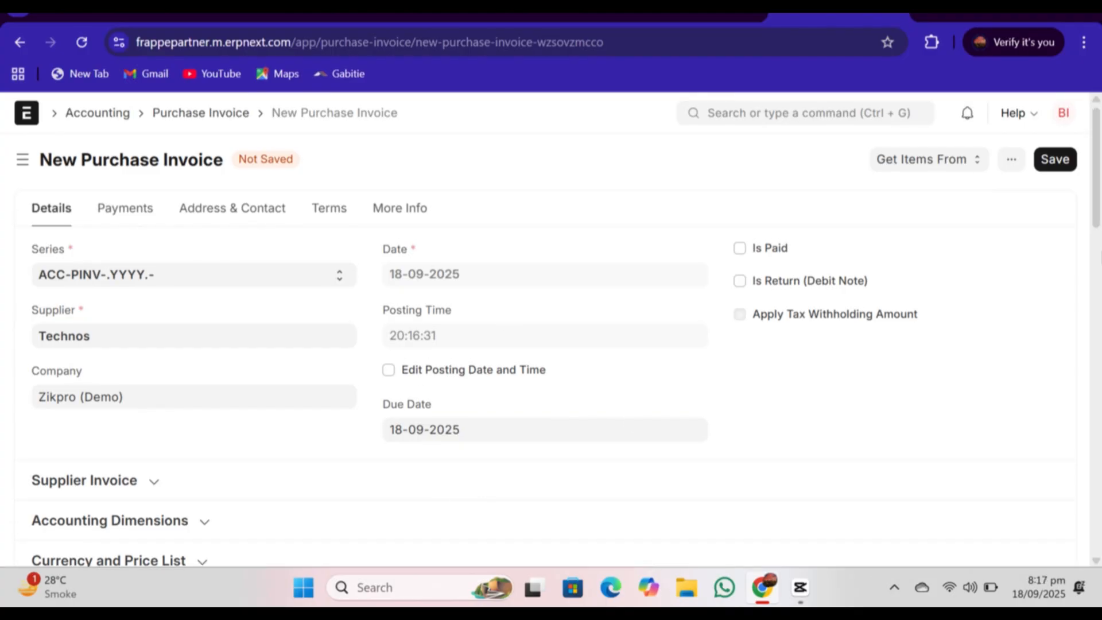
pyautogui.scroll(-4, 551, 344)
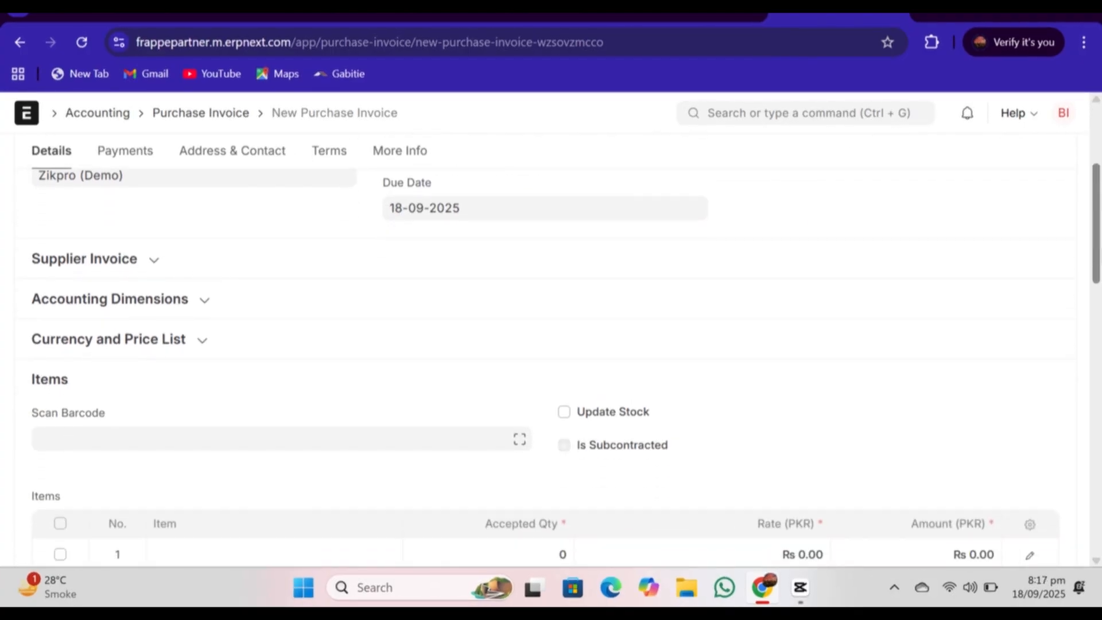
pyautogui.scroll(-3, 1067, 295)
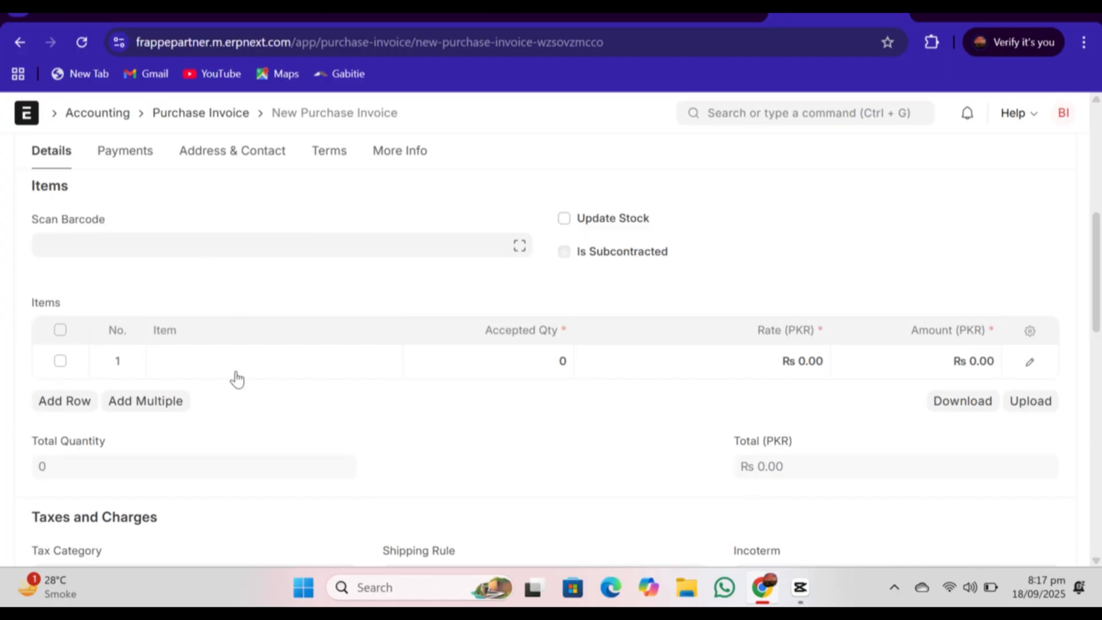
pyautogui.click(234, 371)
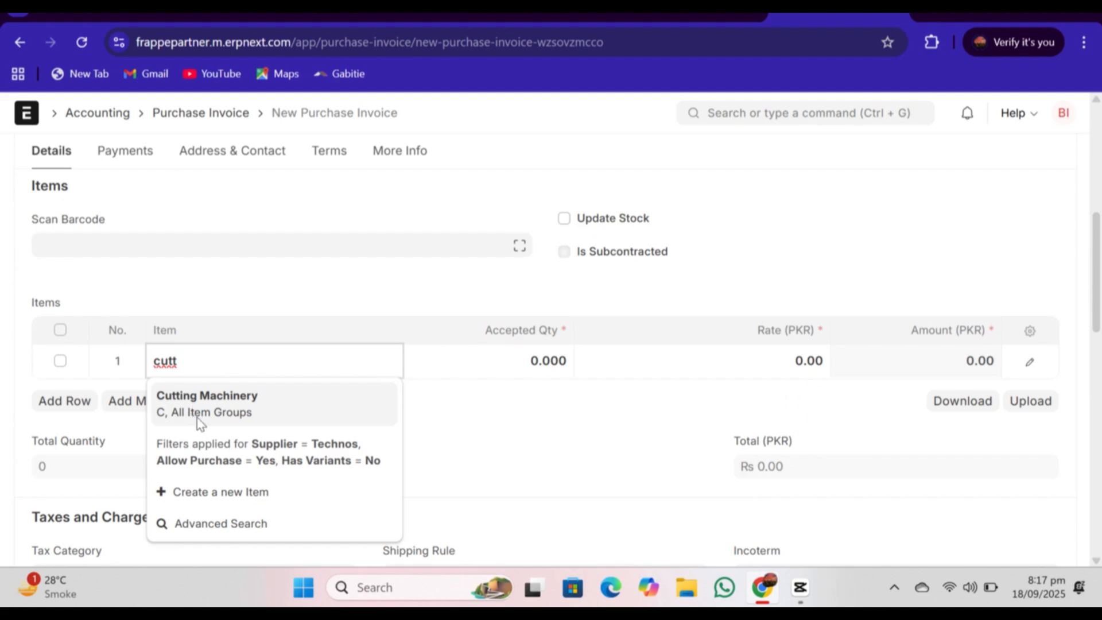
pyautogui.click(197, 418)
pyautogui.click(802, 361)
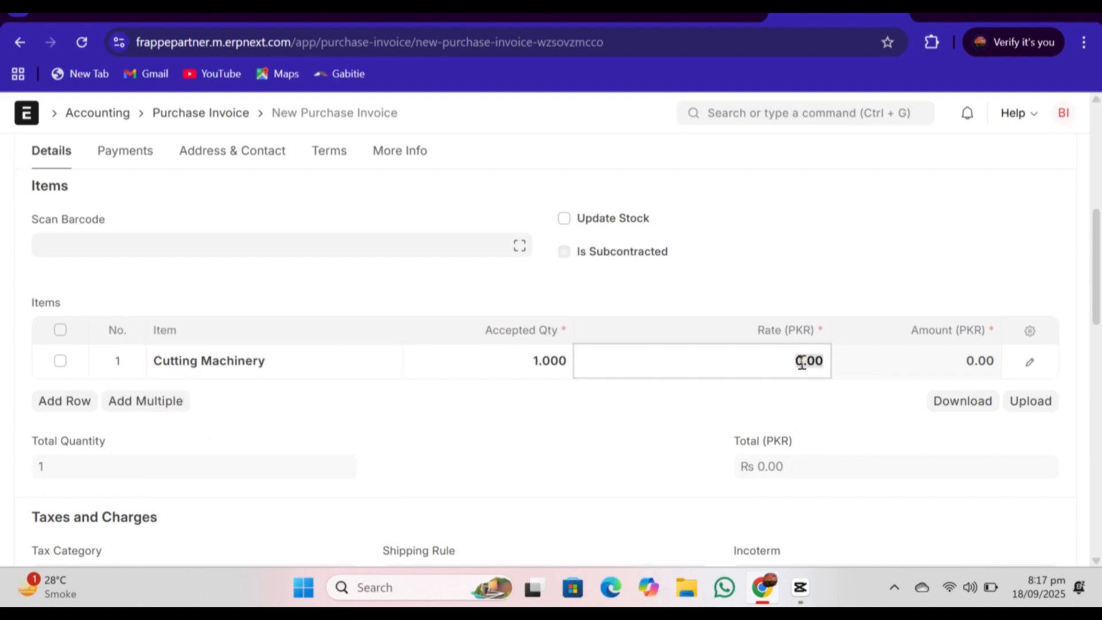
pyautogui.write('2000000')
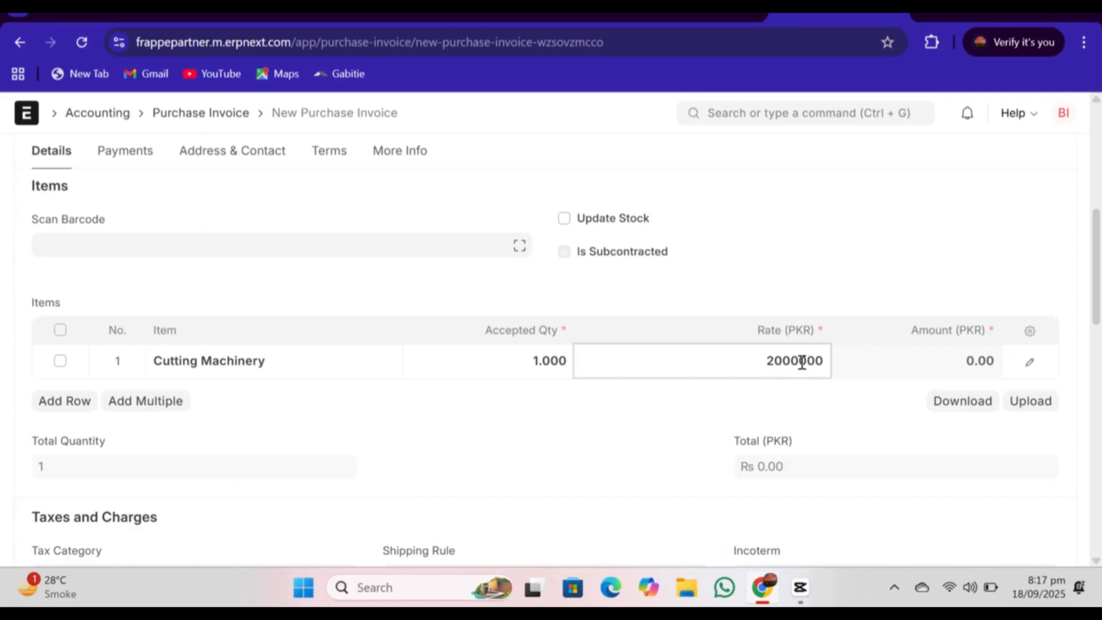
# Step: Try to save the new purchase invoice for Technos
pyautogui.scroll(-6, 551, 353)
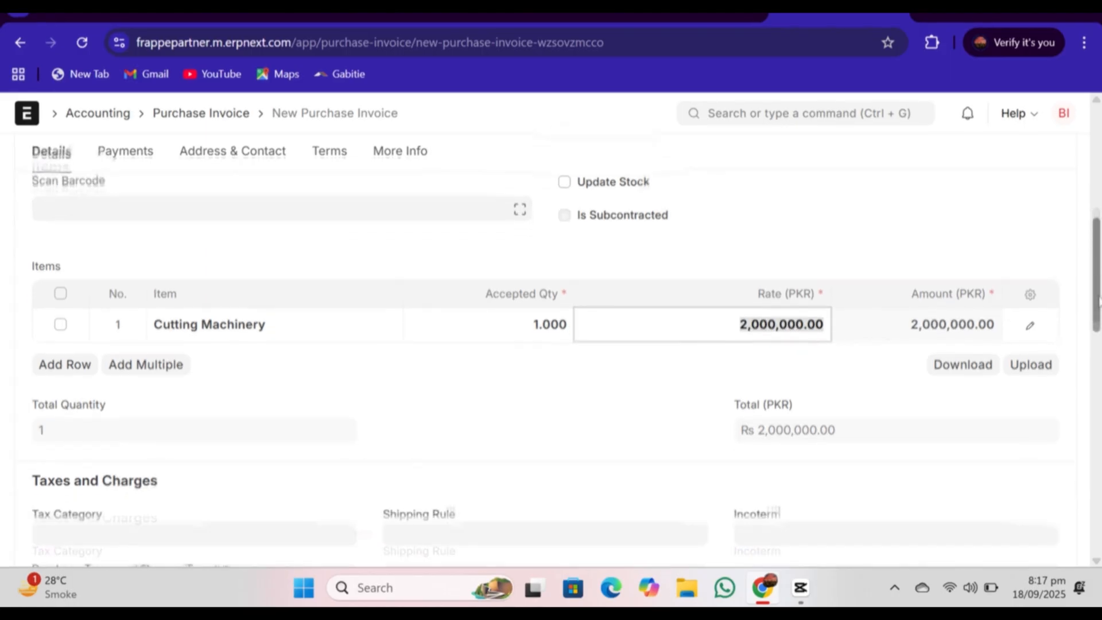
pyautogui.scroll(6, 551, 353)
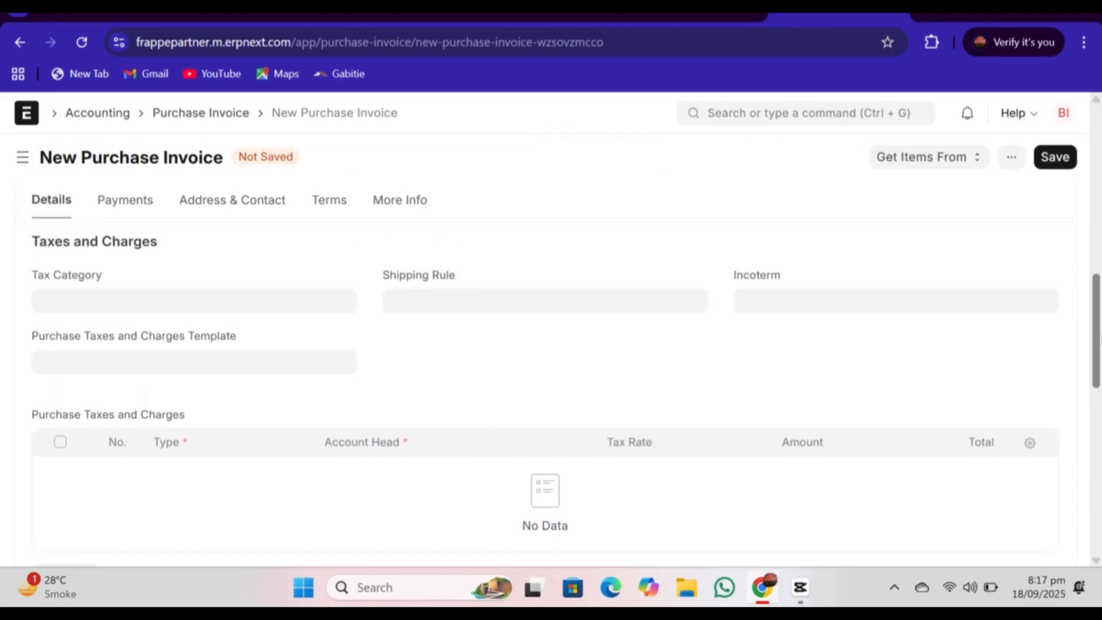
pyautogui.scroll(6, 551, 353)
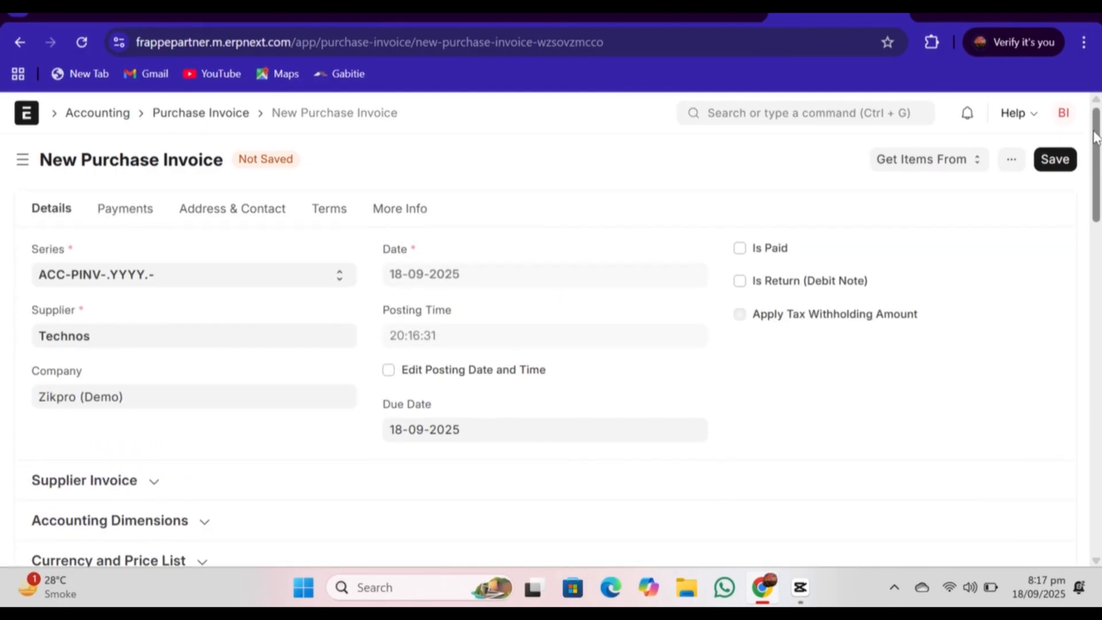
pyautogui.click(1050, 164)
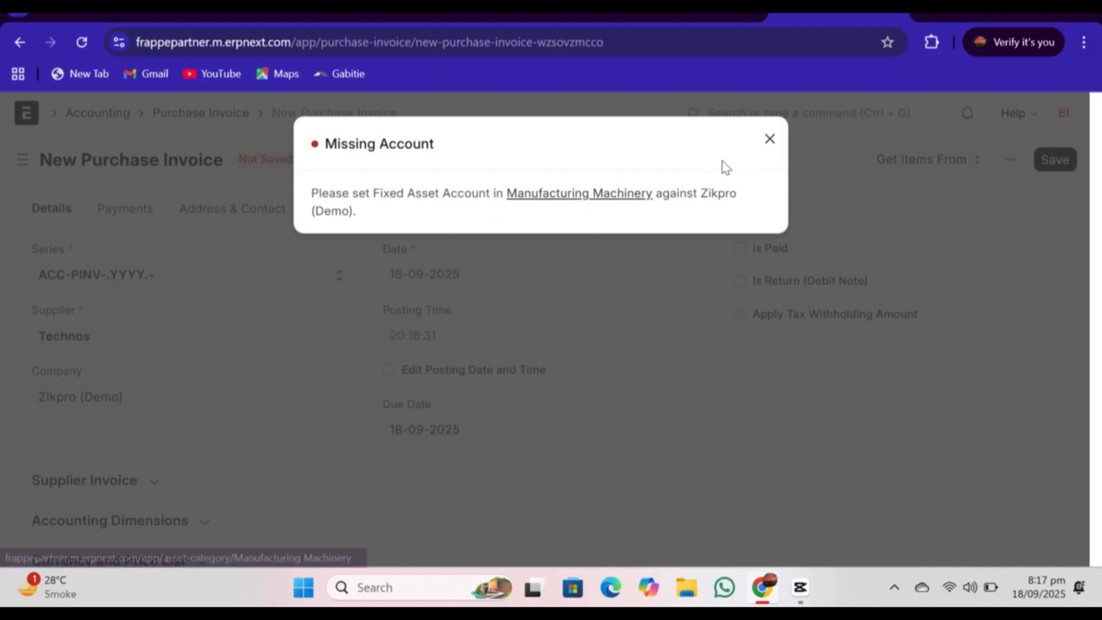
pyautogui.click(769, 139)
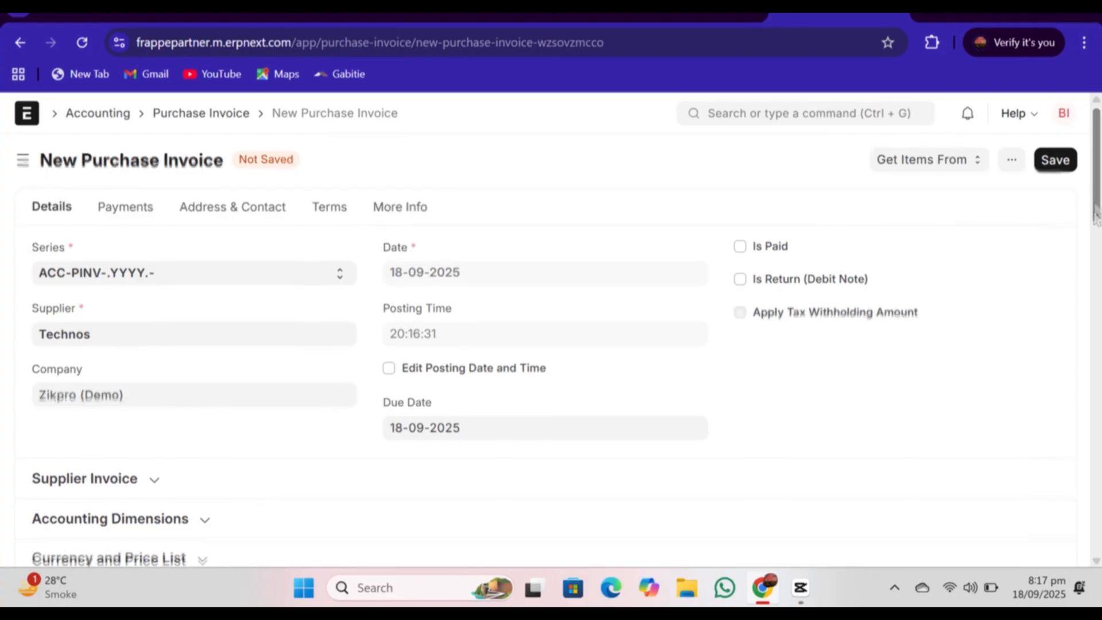
# Step: Check the Cutting Machinery row on the purchase invoice and save the invoice as a draft
pyautogui.moveTo(1096, 215); pyautogui.dragTo(1098, 375)
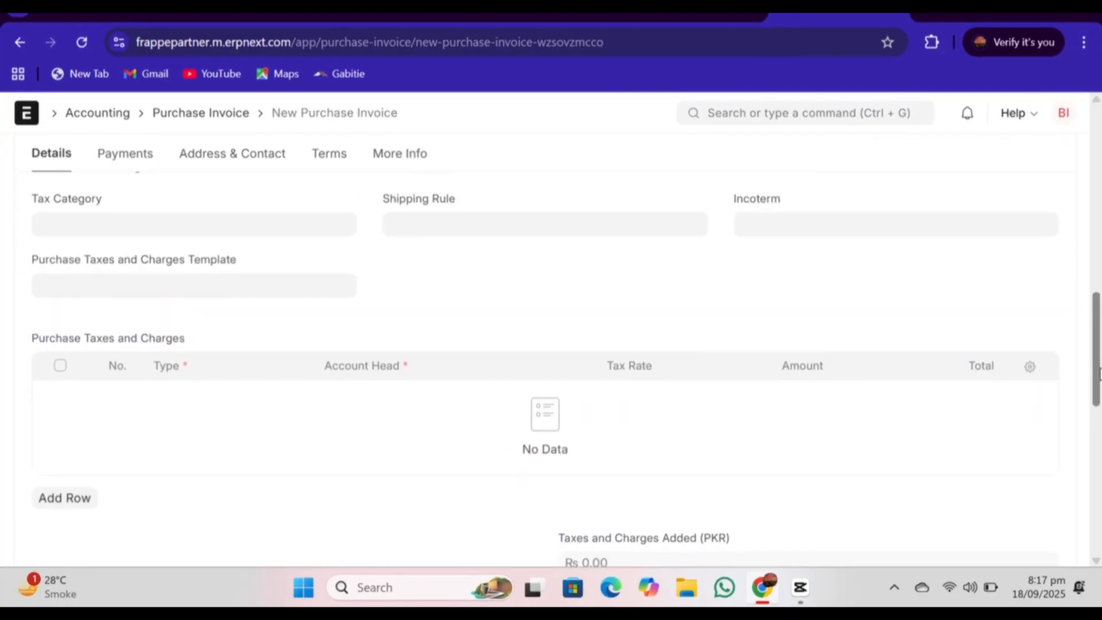
pyautogui.scroll(4, 1061, 356)
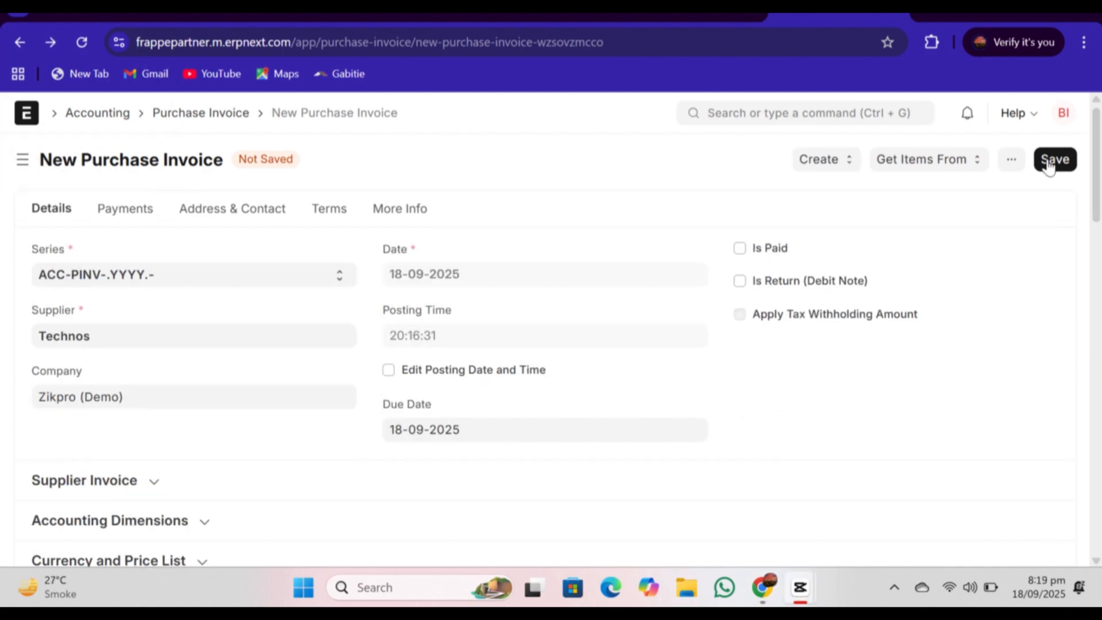
pyautogui.click(1048, 166)
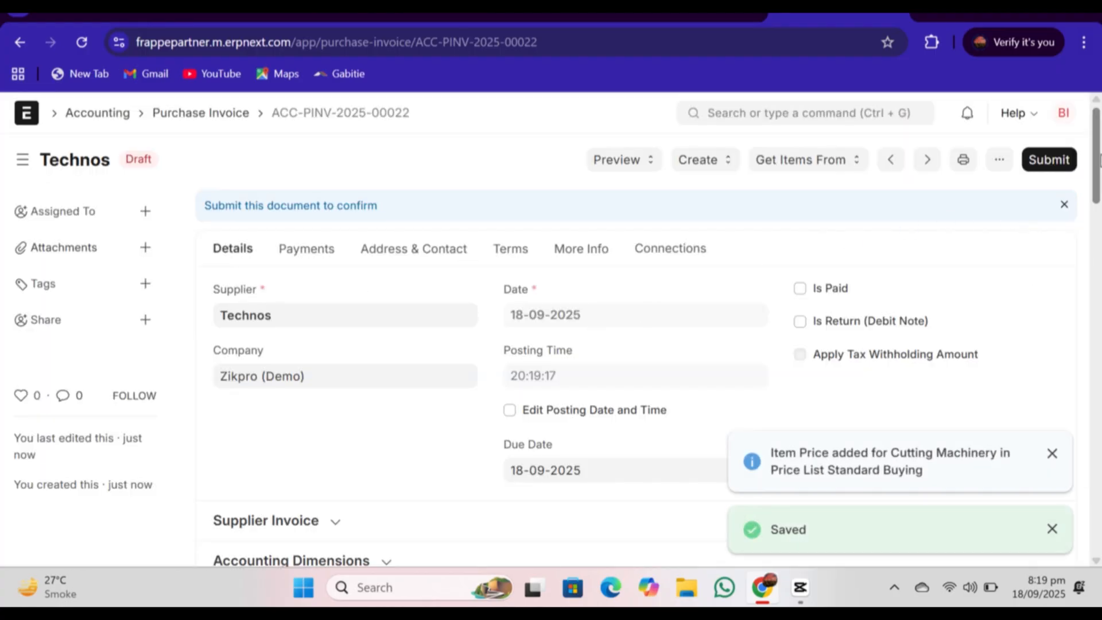
# Step: Review the saved purchase invoice's items and submit it permanently
pyautogui.scroll(-7, 1099, 161)
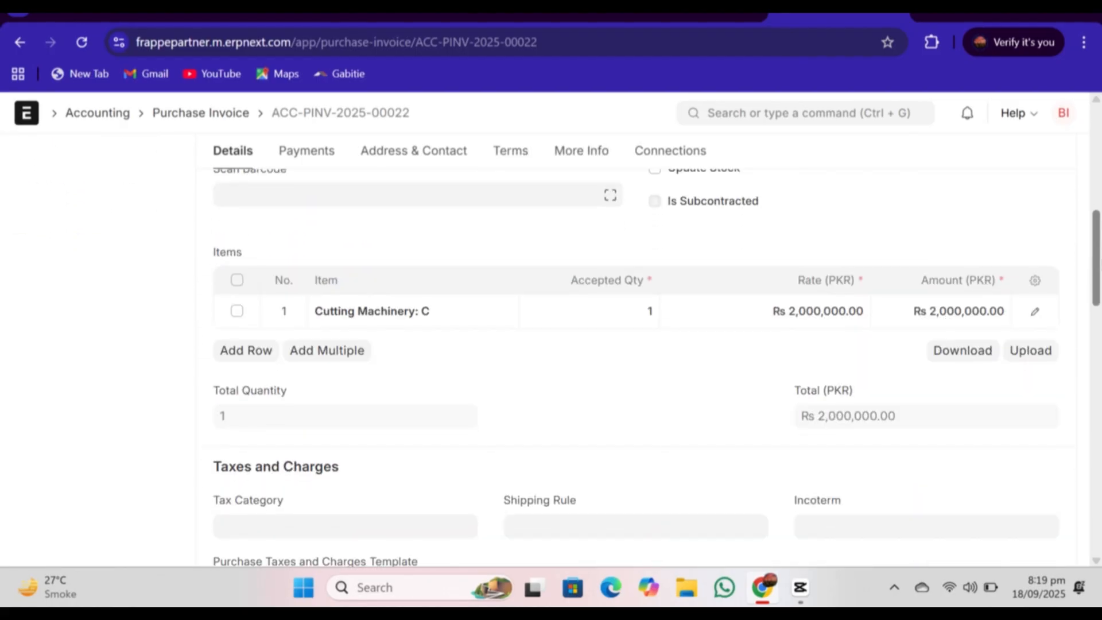
pyautogui.scroll(7, 1093, 172)
pyautogui.click(1053, 159)
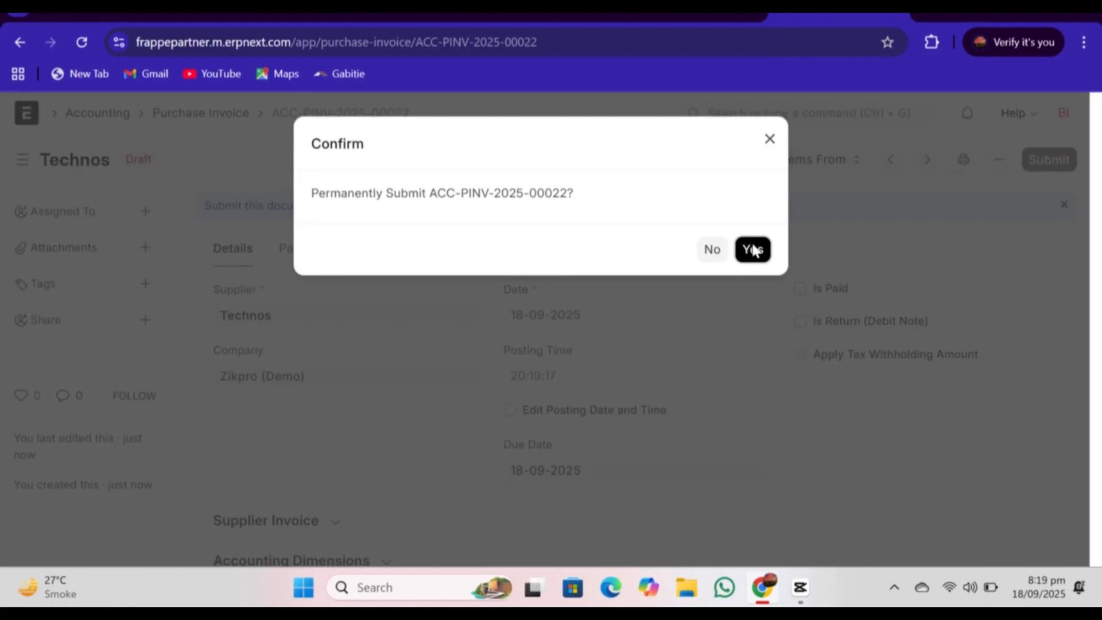
pyautogui.click(753, 249)
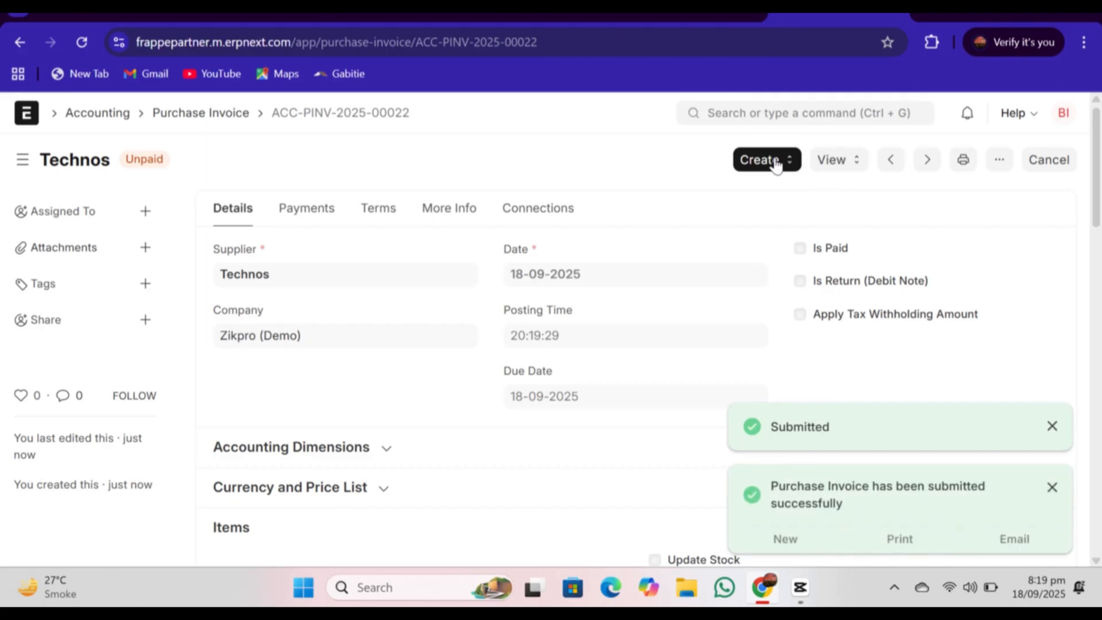
# Step: Create a purchase receipt from the submitted Technos invoice and review its Cutting Machinery row and tax section
pyautogui.click(774, 164)
pyautogui.click(774, 196)
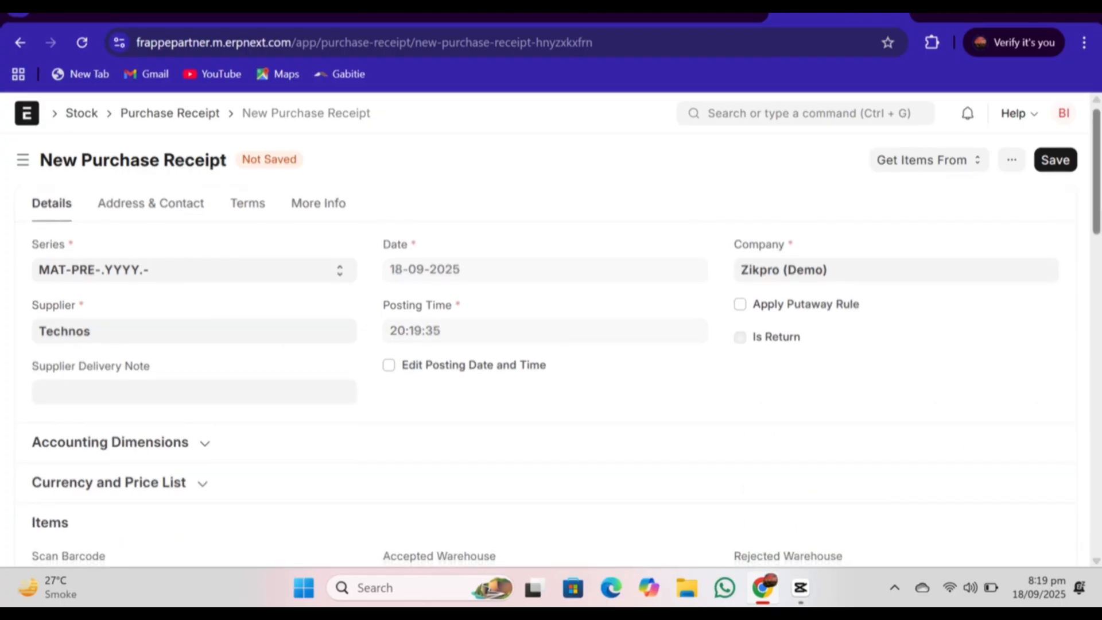
pyautogui.scroll(-6, 547, 356)
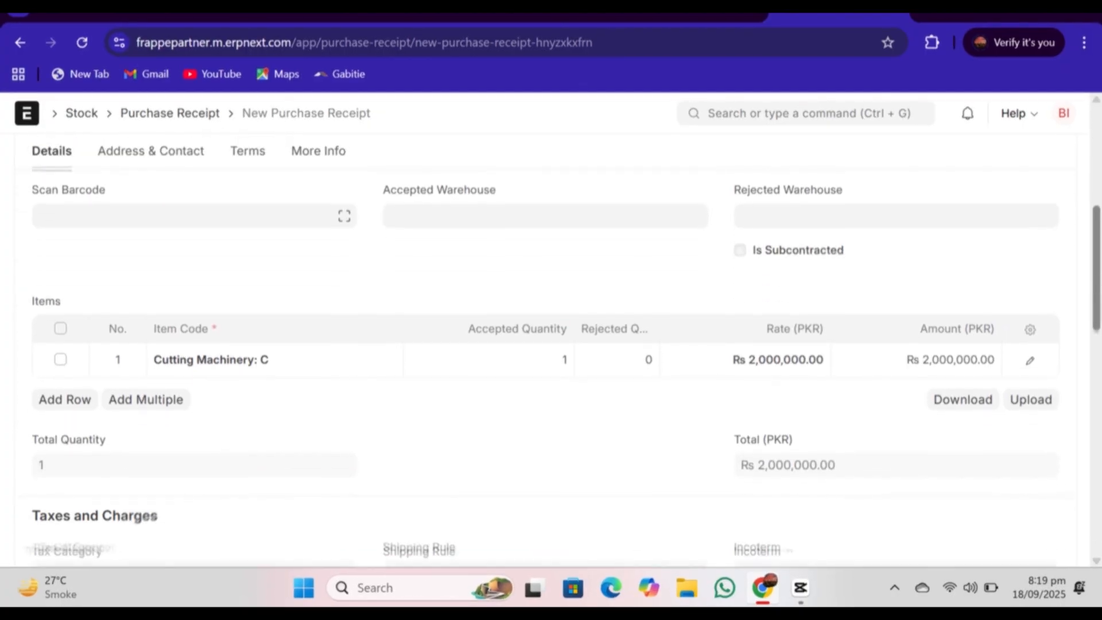
pyautogui.scroll(-5, 546, 355)
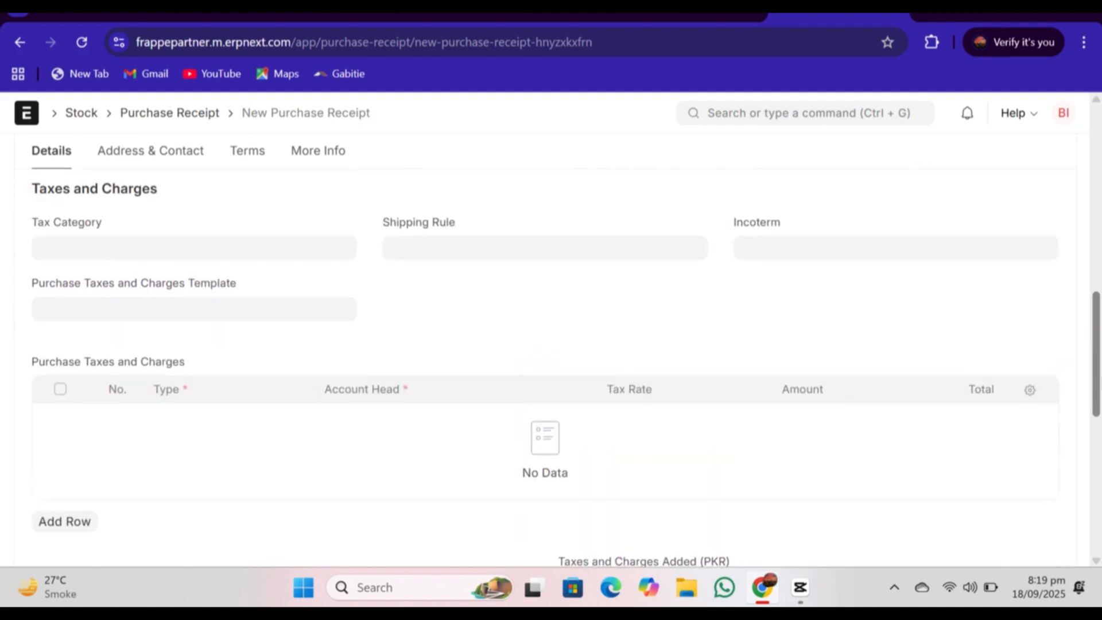
pyautogui.scroll(10, 547, 356)
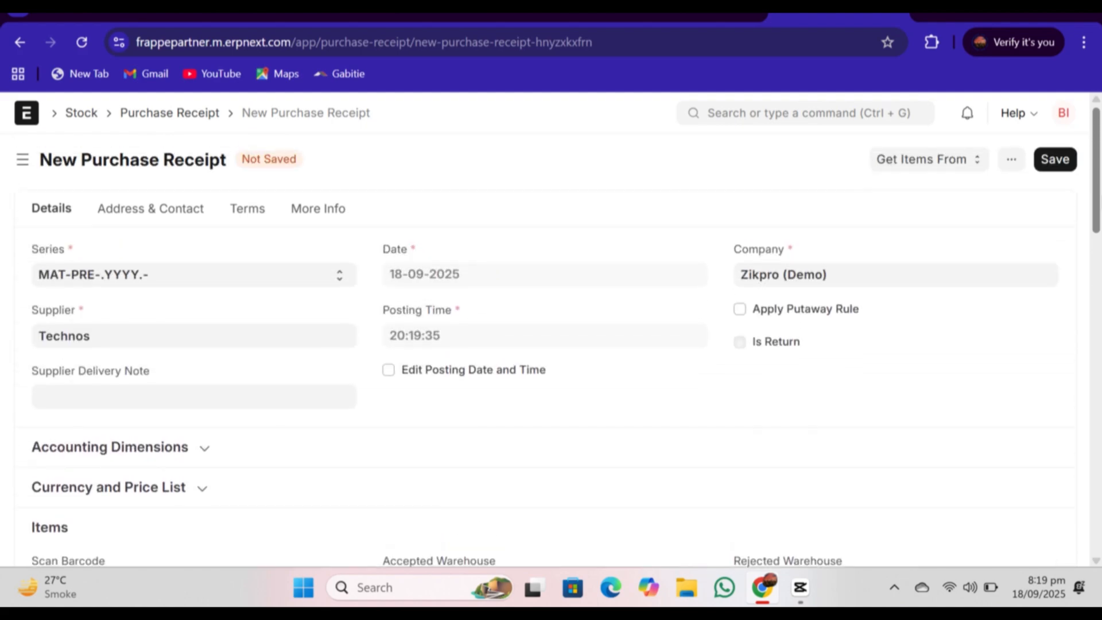
# Step: Save the new purchase receipt as a draft and try to submit it permanently
pyautogui.click(1048, 162)
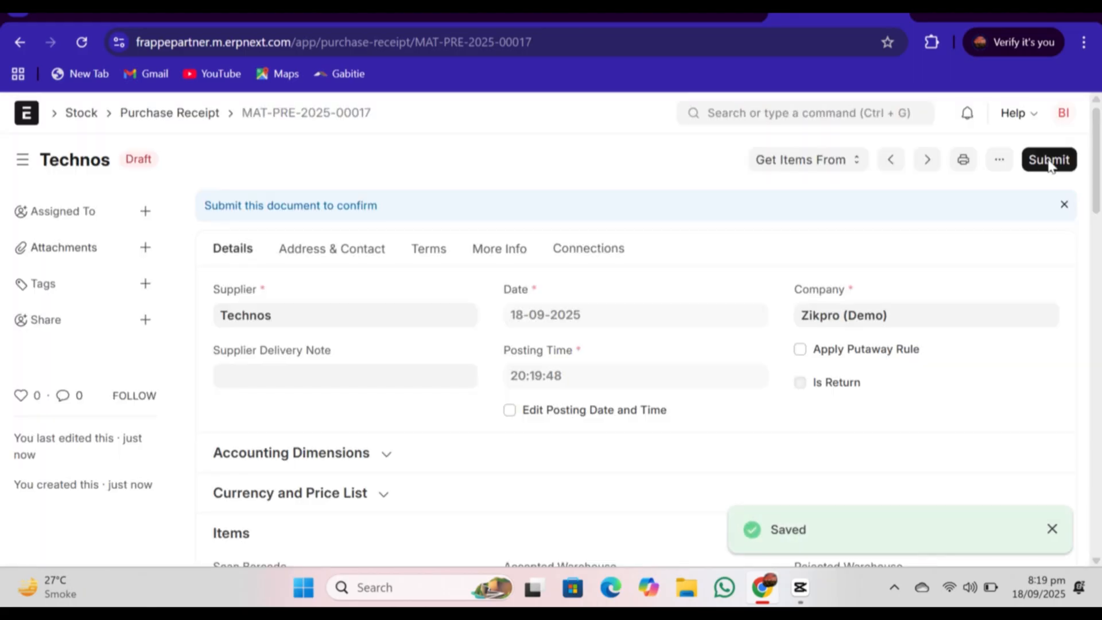
pyautogui.click(1050, 160)
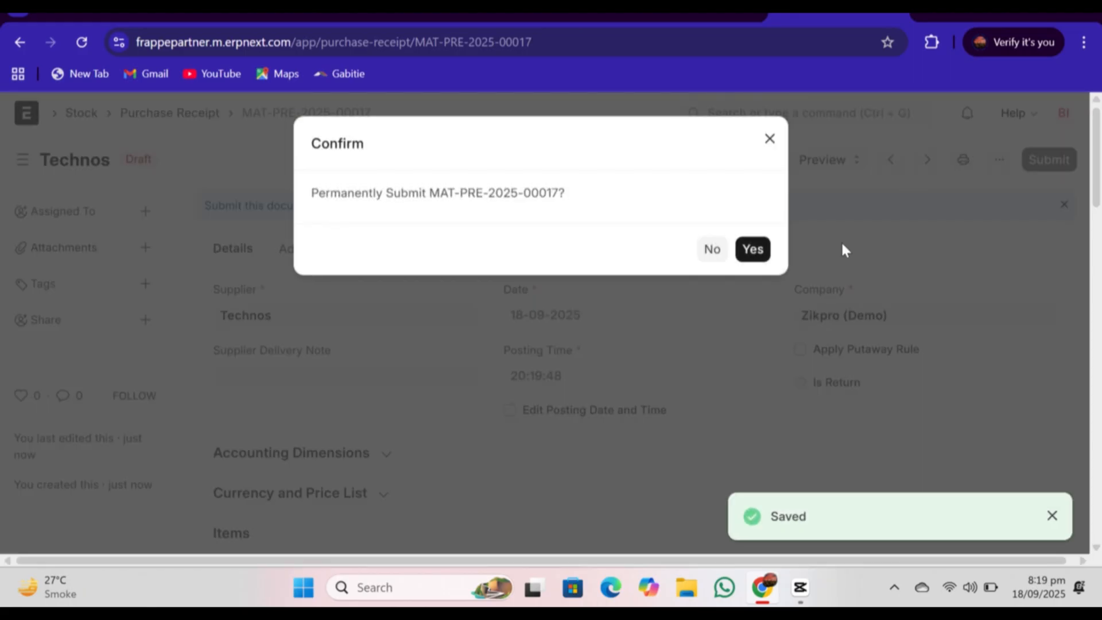
pyautogui.click(750, 248)
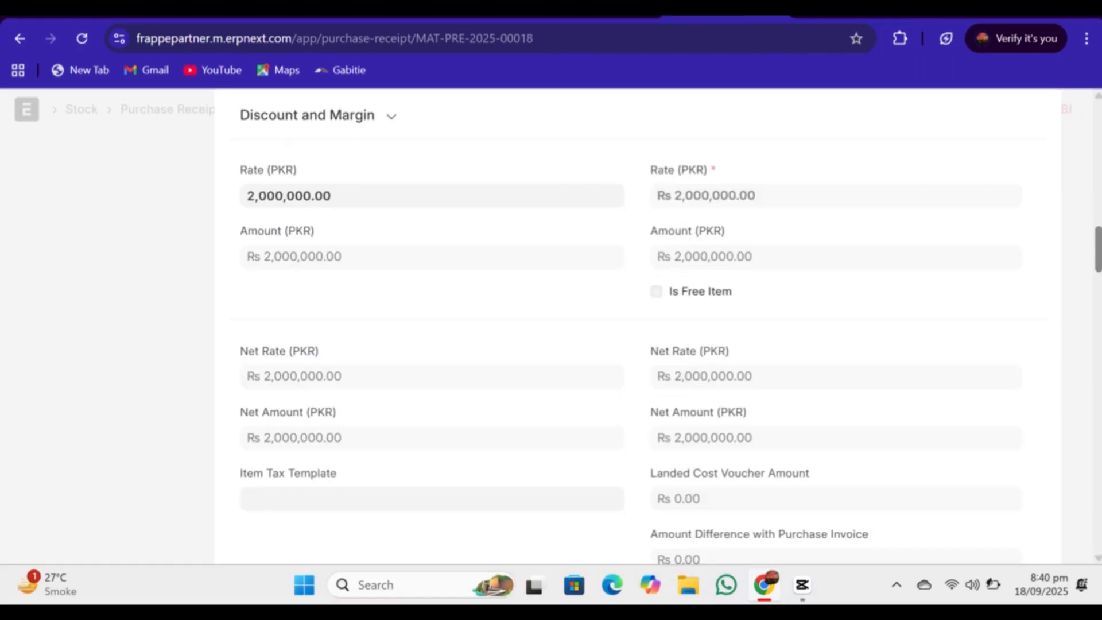
# Step: Set the Asset Location of the purchase receipt's Cutting Machinery row to "on site"
pyautogui.scroll(-5, 630, 327)
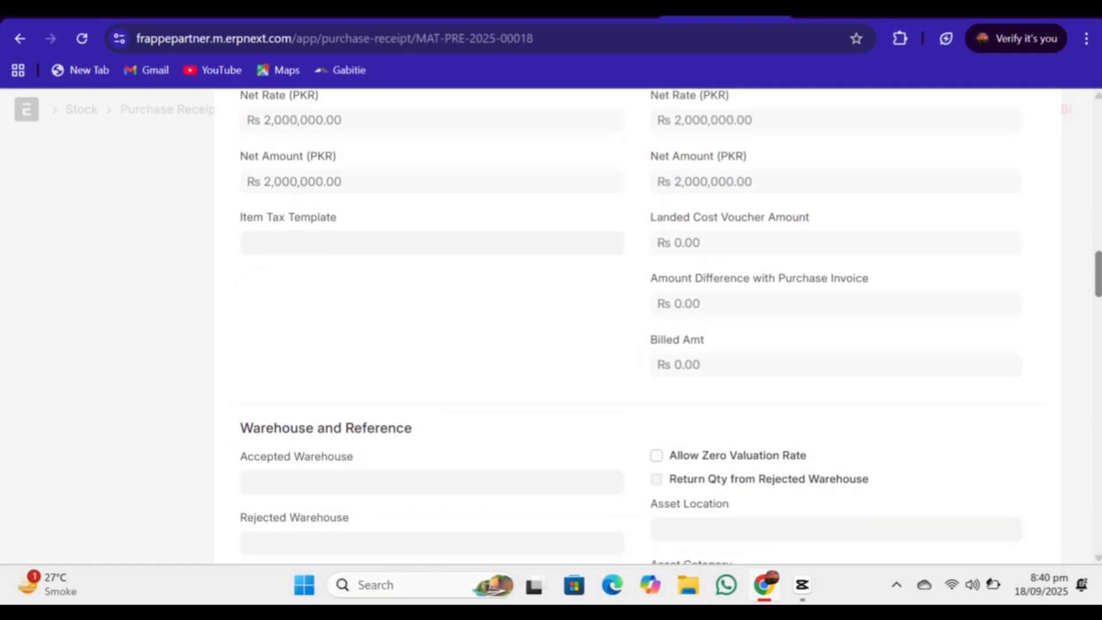
pyautogui.scroll(-3, 942, 303)
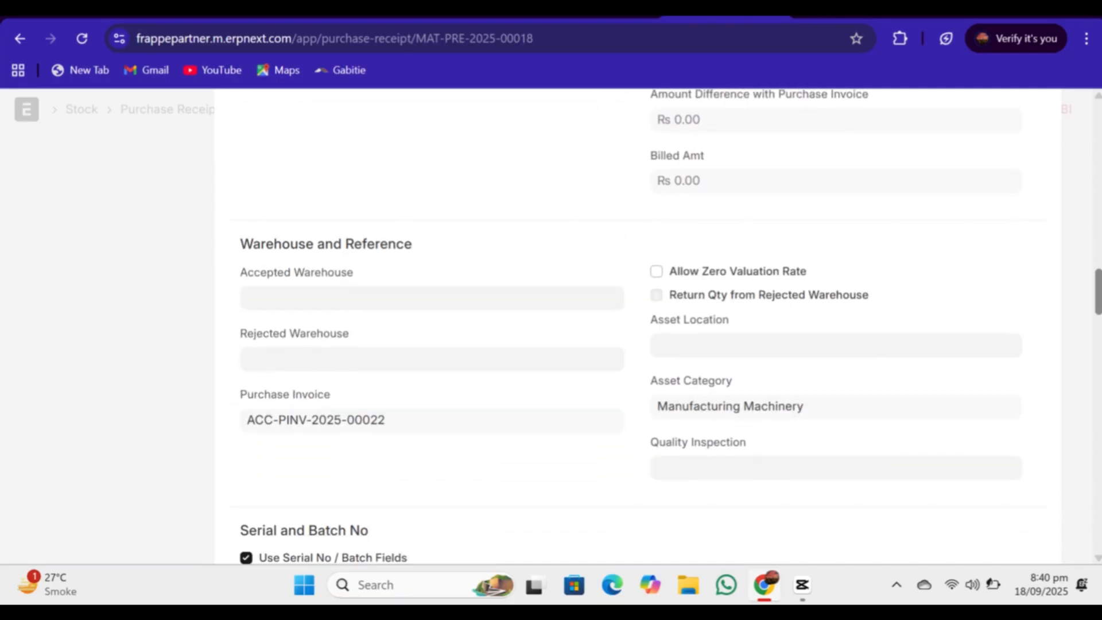
pyautogui.click(747, 345)
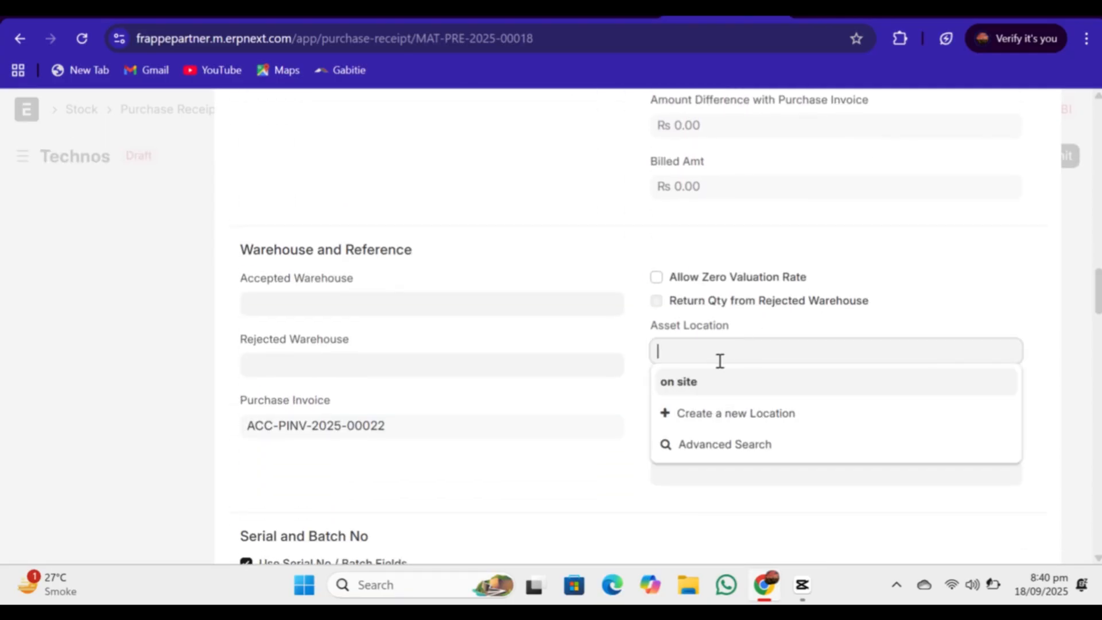
pyautogui.click(698, 381)
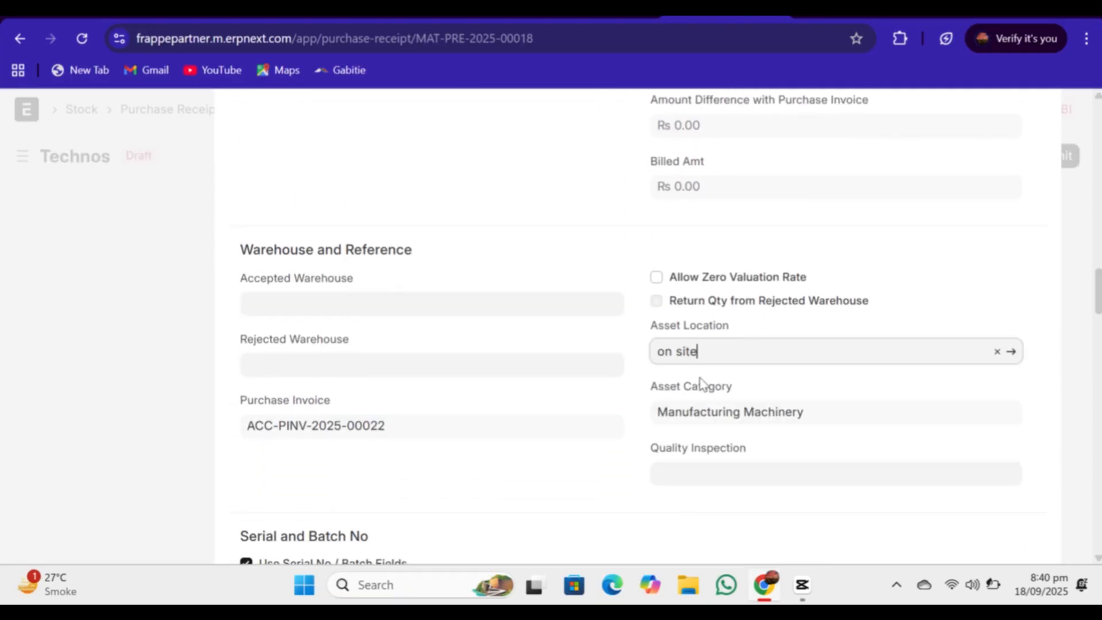
pyautogui.click(1080, 313)
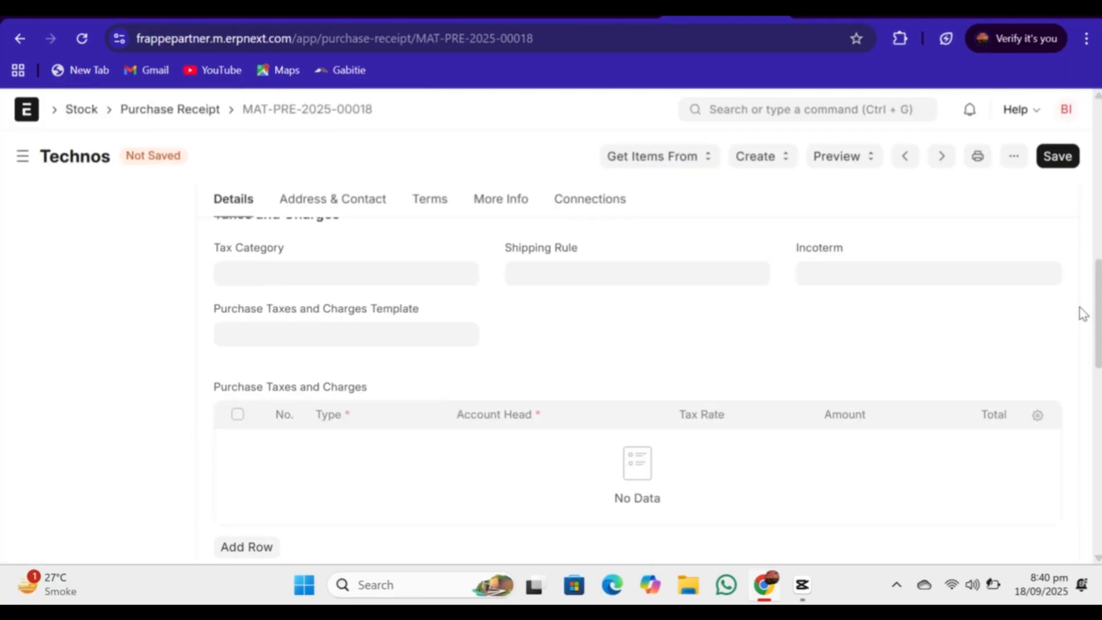
# Step: Save the updated Technos purchase receipt and submit it permanently
pyautogui.click(1061, 158)
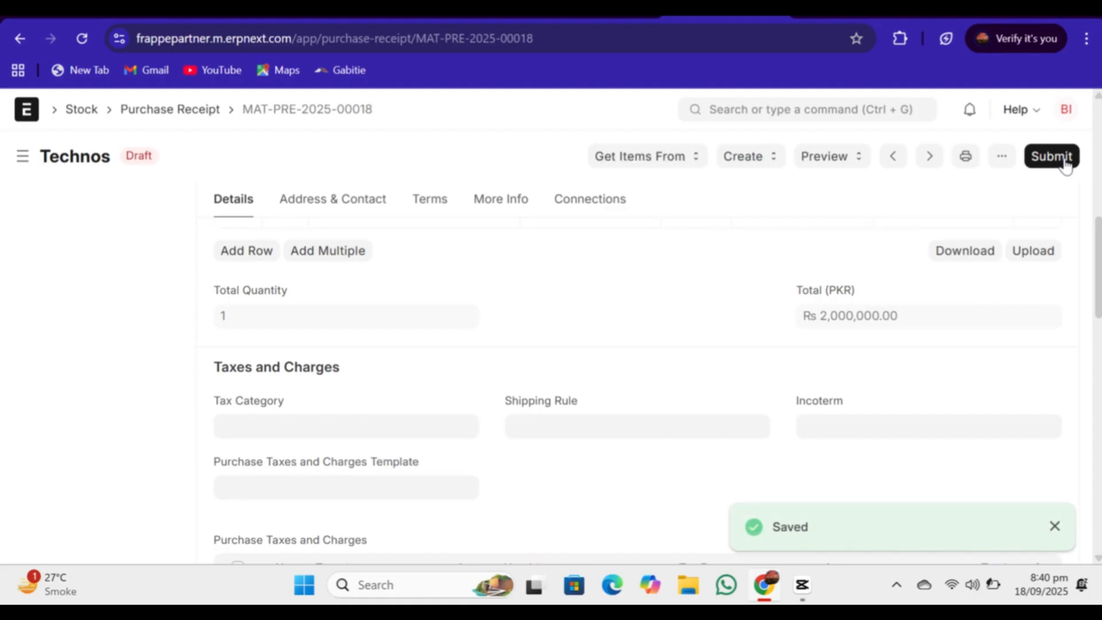
pyautogui.click(1064, 163)
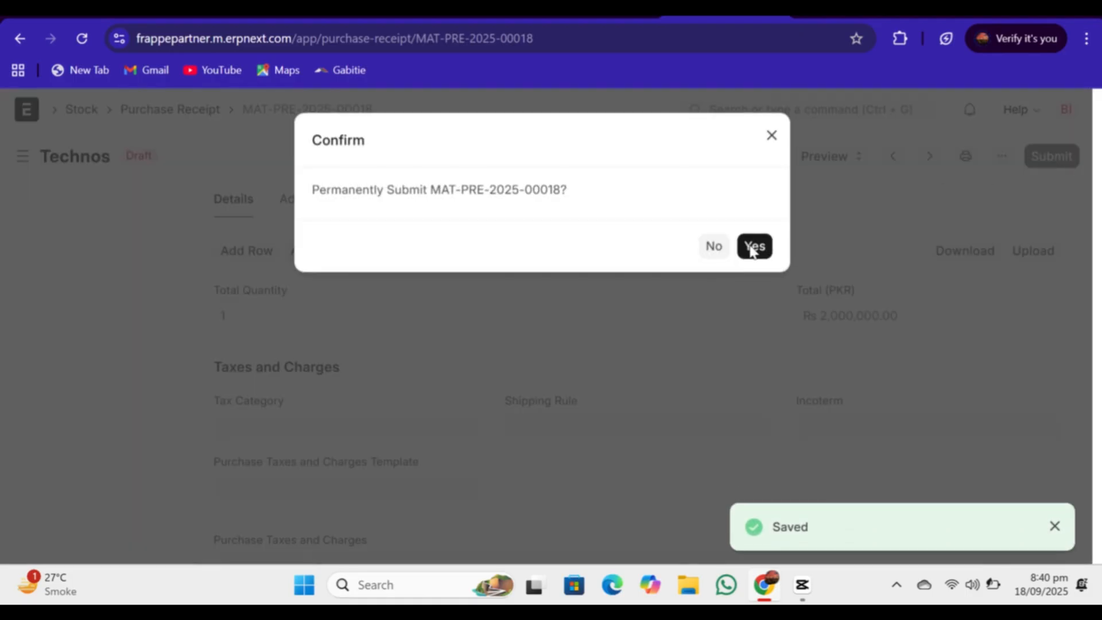
pyautogui.click(755, 246)
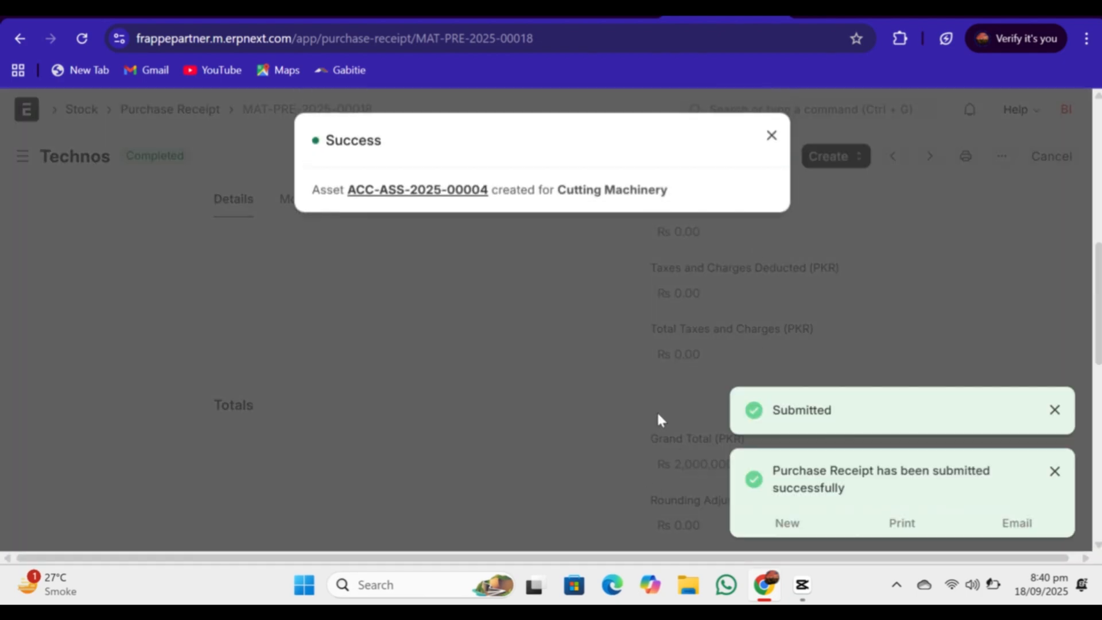
# Step: Open the asset record generated for Cutting Machinery and review its item, location and purchase details
pyautogui.click(404, 193)
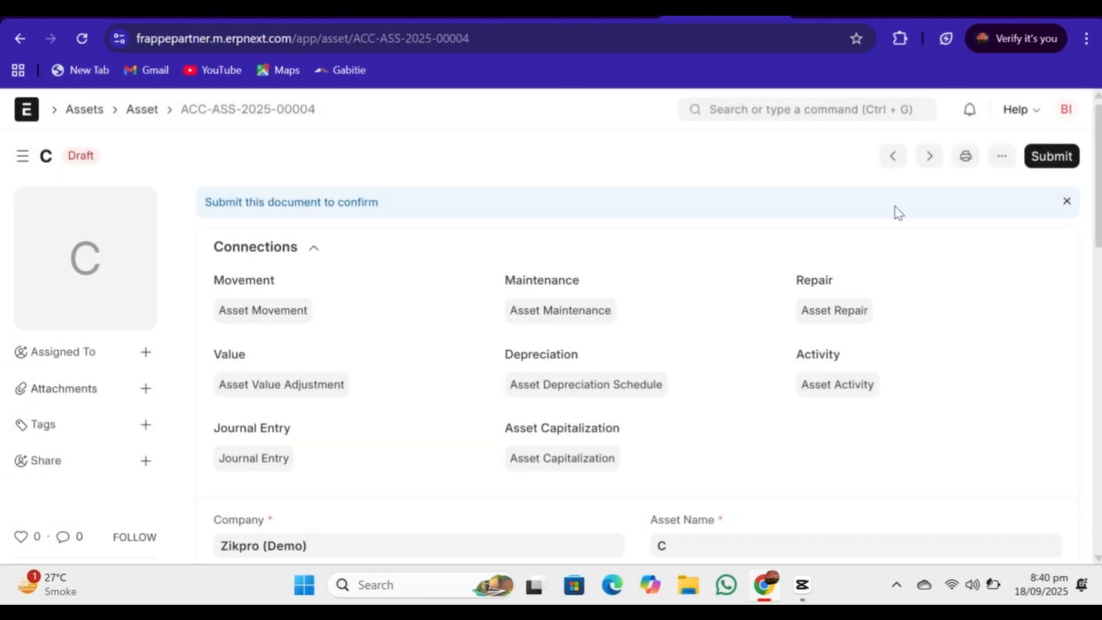
pyautogui.scroll(-5, 899, 212)
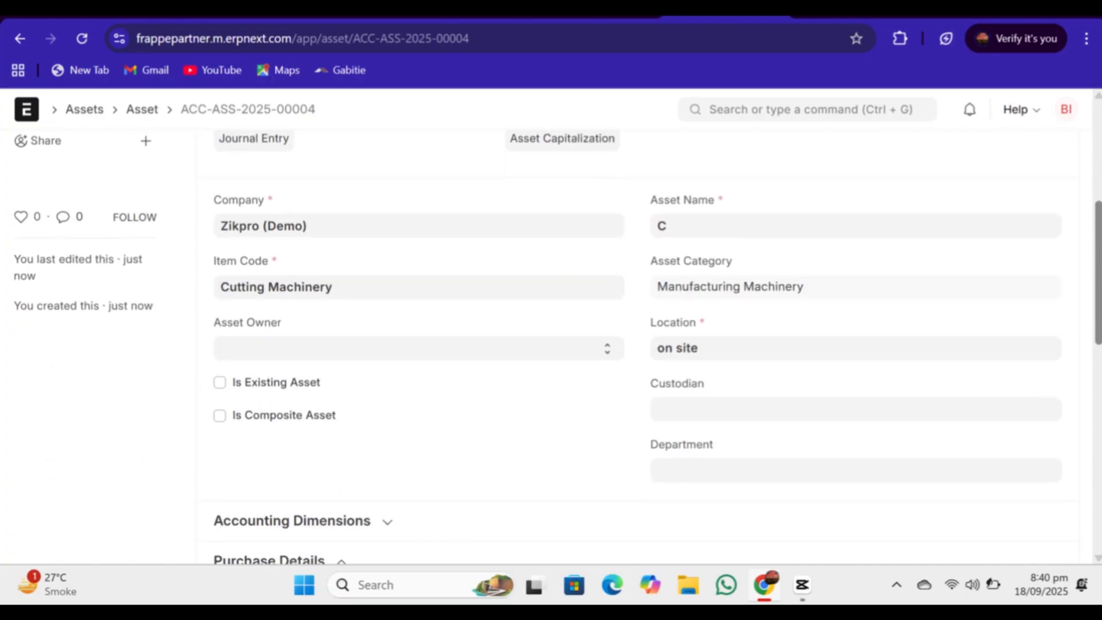
pyautogui.scroll(-7, 637, 344)
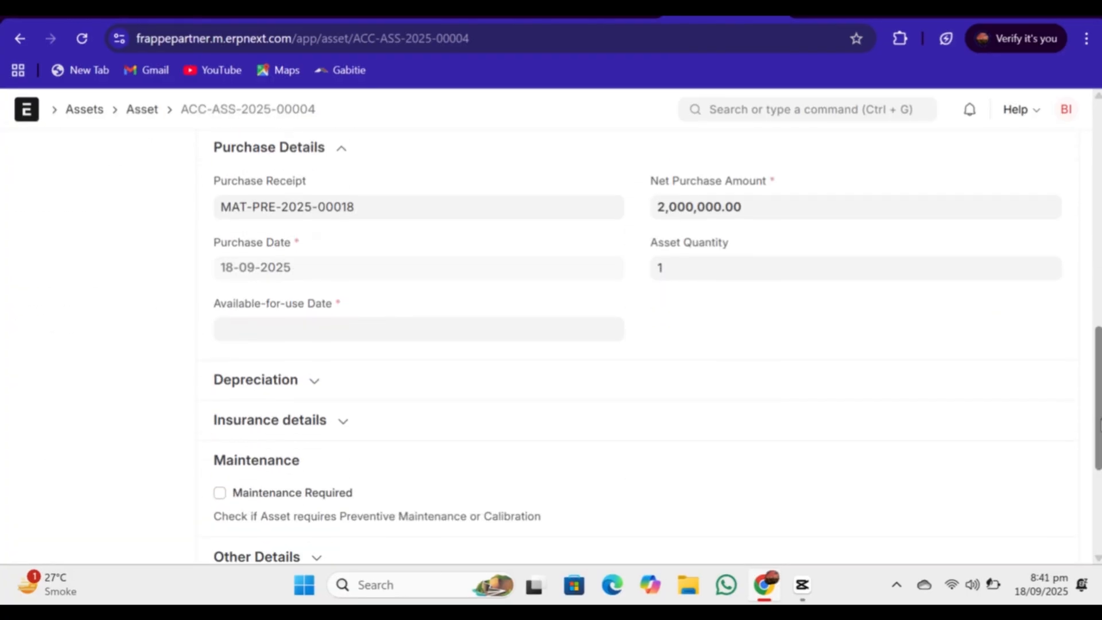
pyautogui.scroll(6, 637, 344)
pyautogui.scroll(-6, 637, 344)
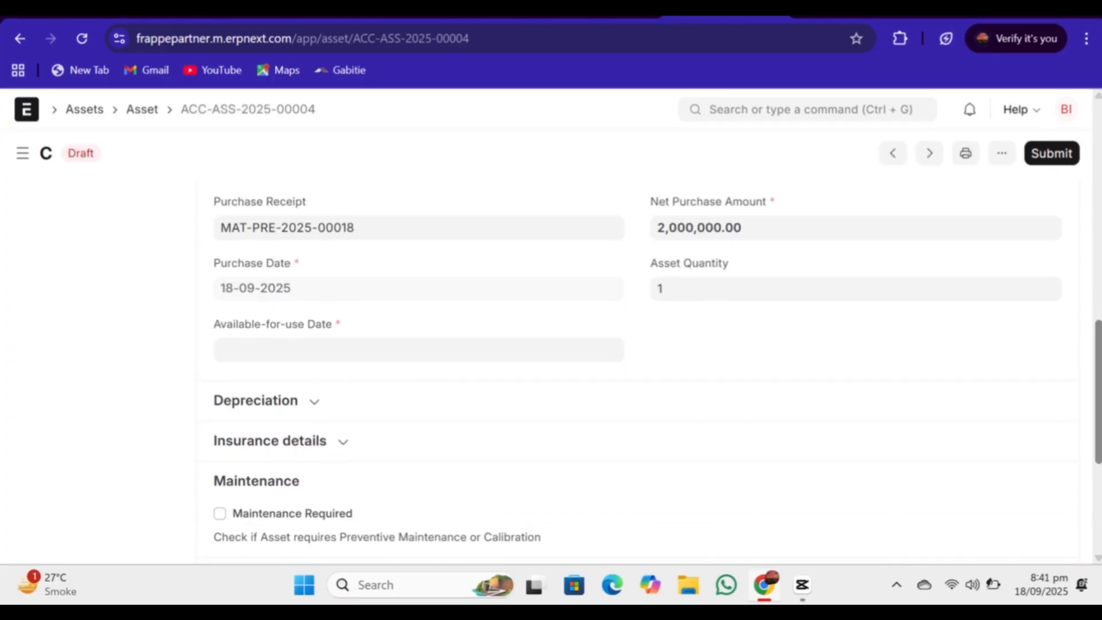
pyautogui.scroll(-3, 847, 475)
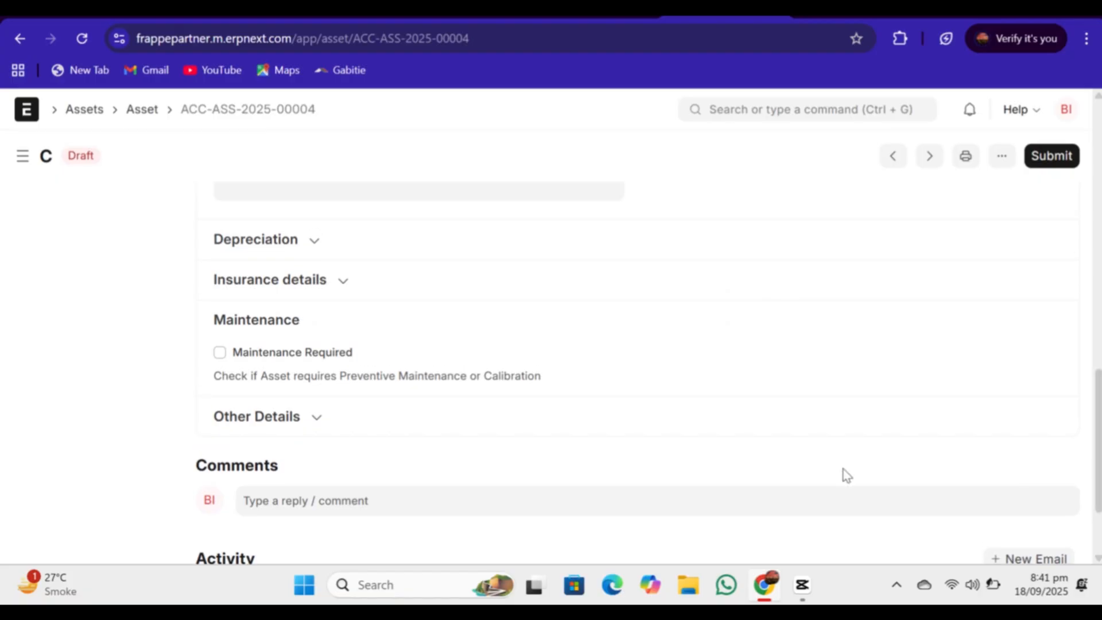
# Step: Enable depreciation calculation for the Cutting Machinery asset and try to save the record
pyautogui.click(314, 241)
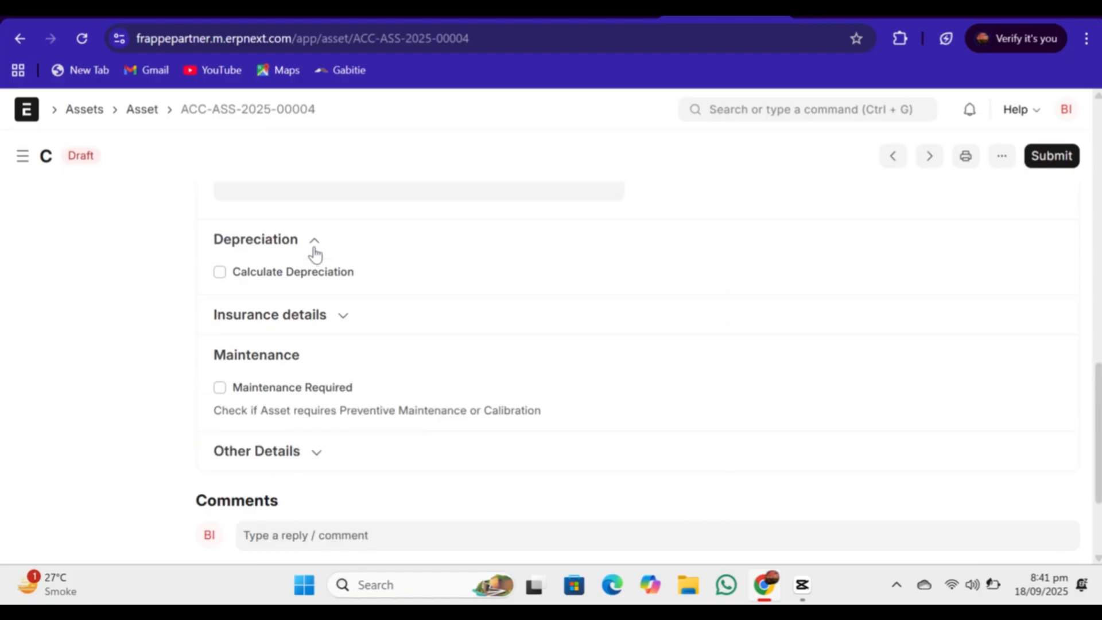
pyautogui.click(220, 272)
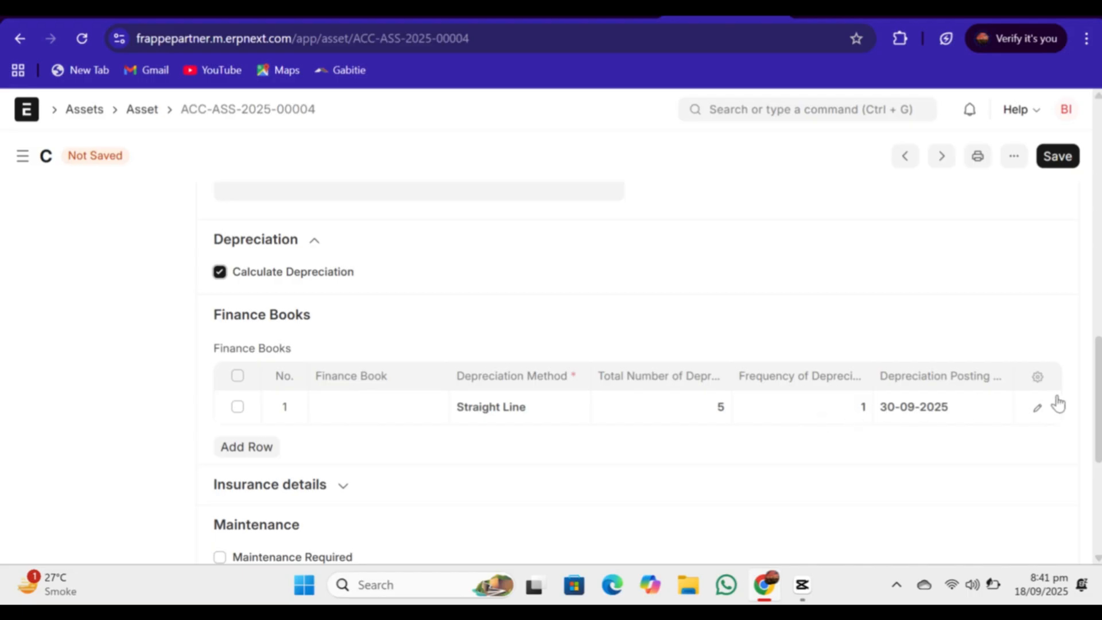
pyautogui.click(1057, 156)
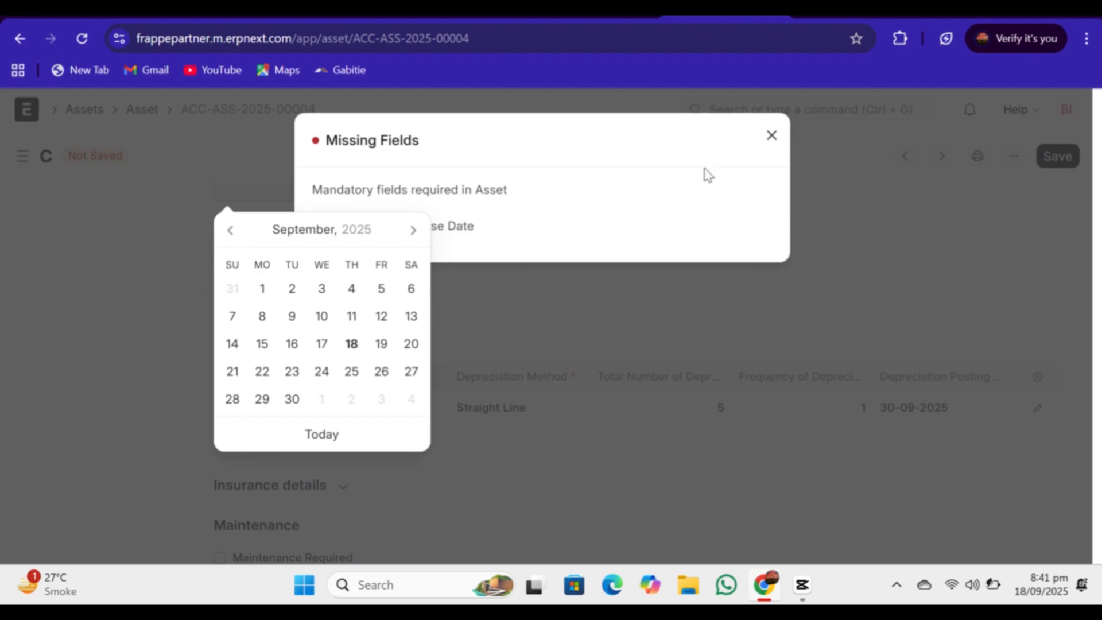
pyautogui.click(773, 135)
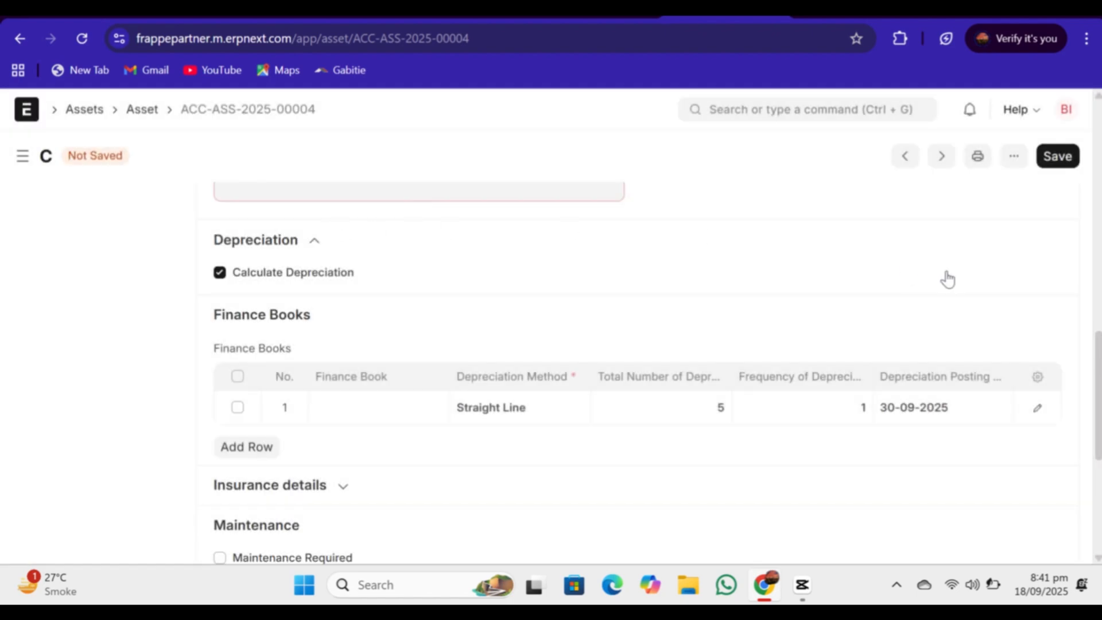
# Step: Set the asset's Available-for-use Date to 18-09-2025 and save the asset
pyautogui.scroll(2, 997, 307)
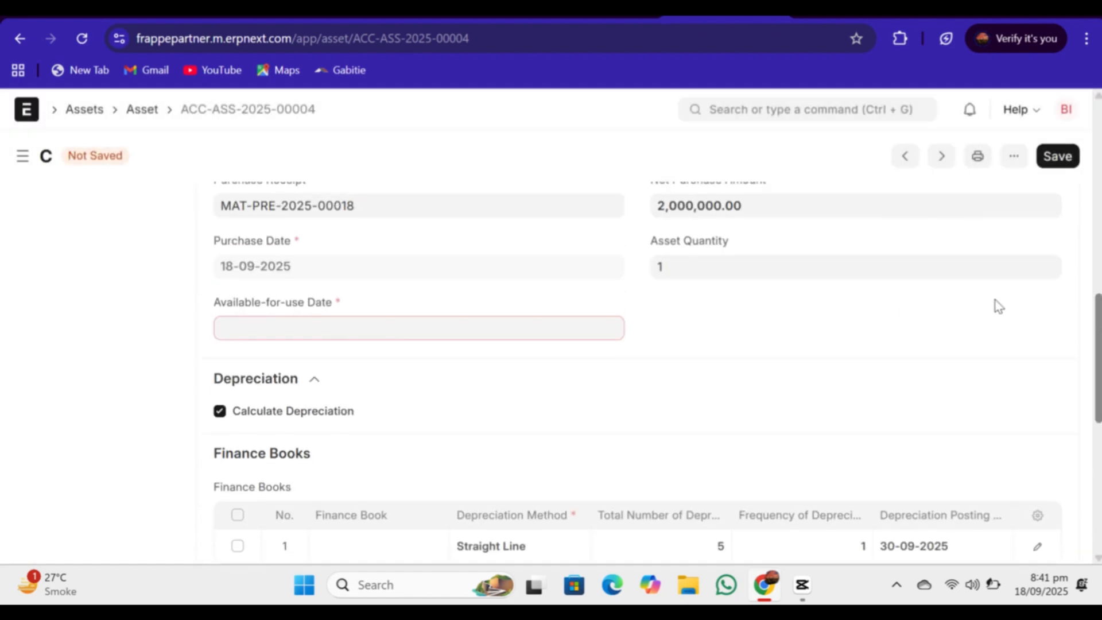
pyautogui.click(247, 322)
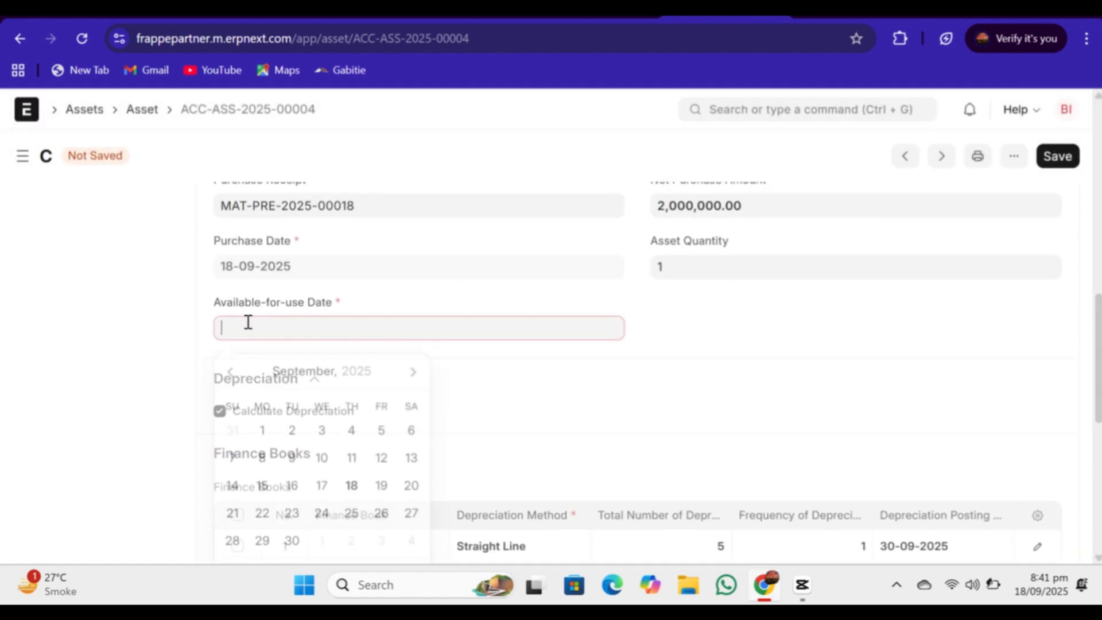
pyautogui.click(292, 538)
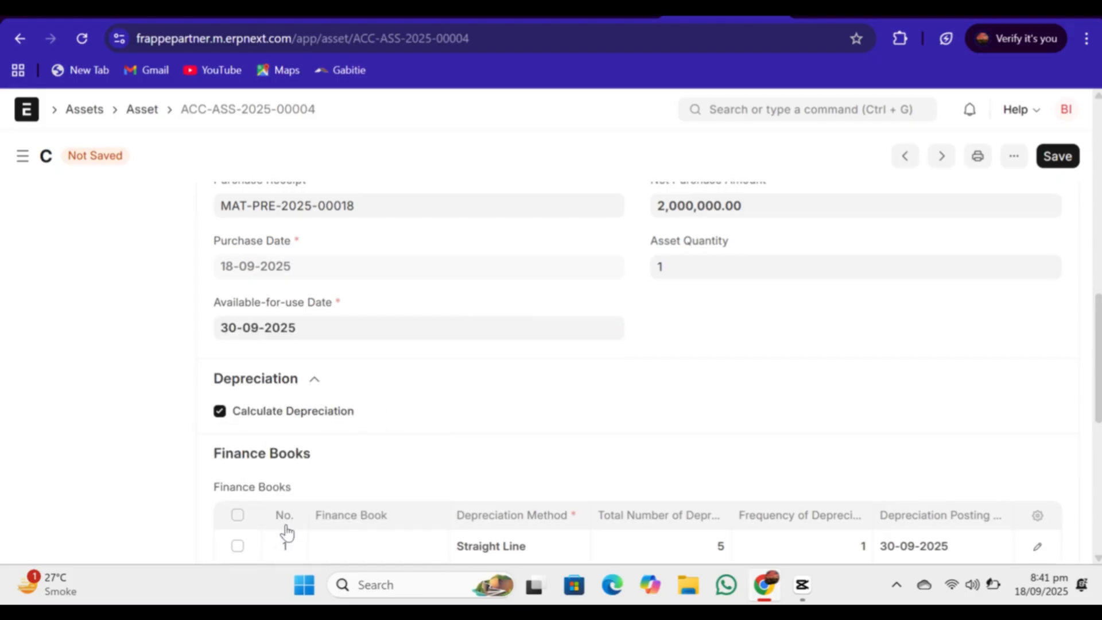
pyautogui.click(332, 330)
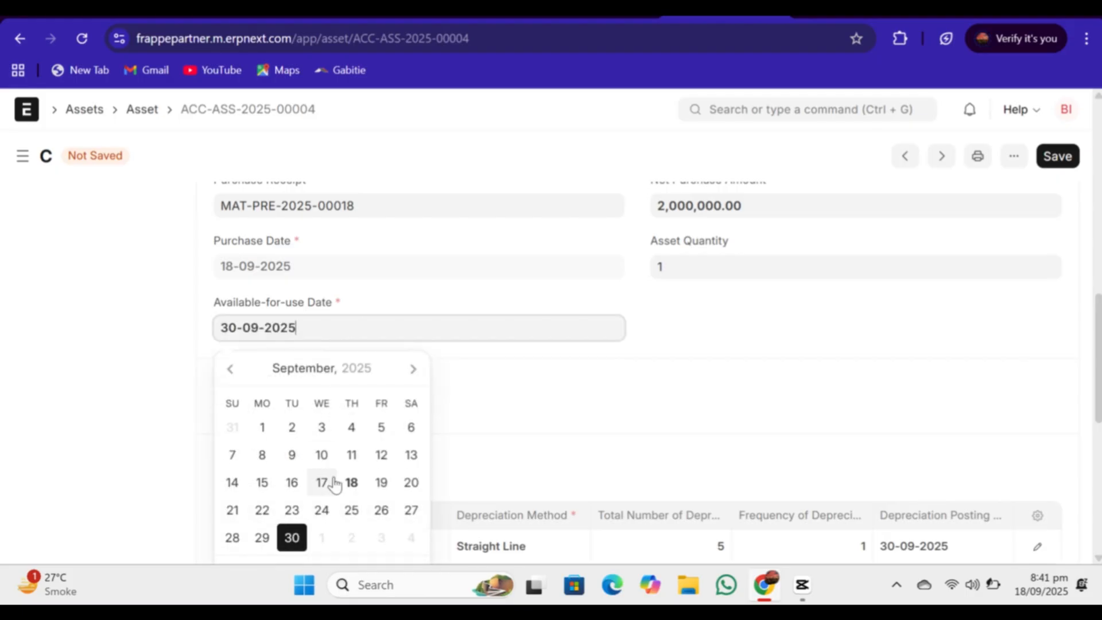
pyautogui.click(351, 484)
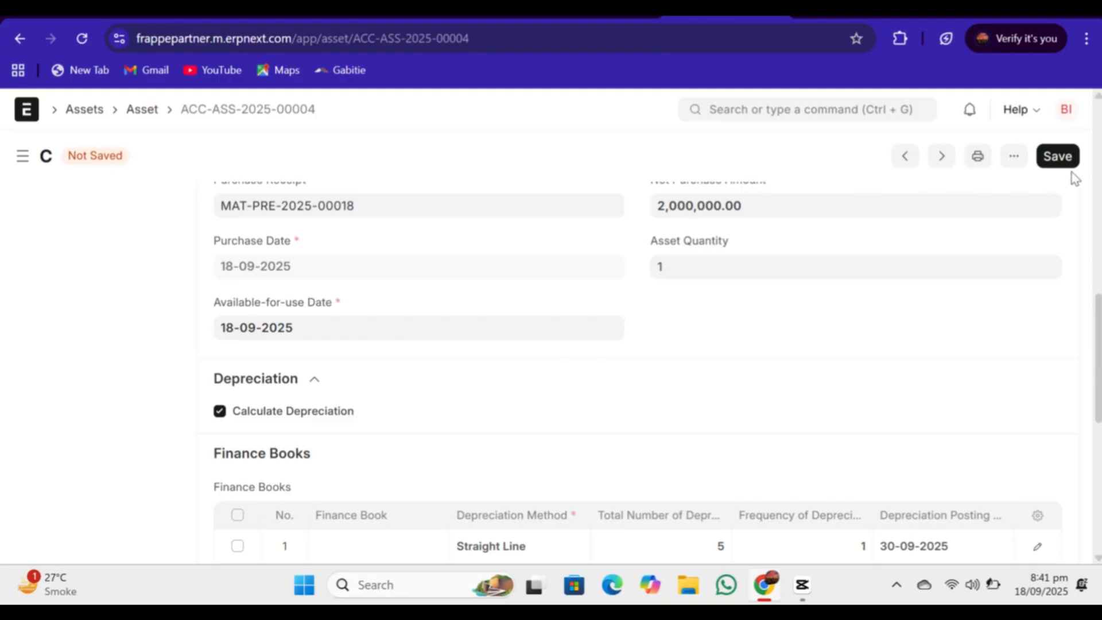
pyautogui.click(1059, 158)
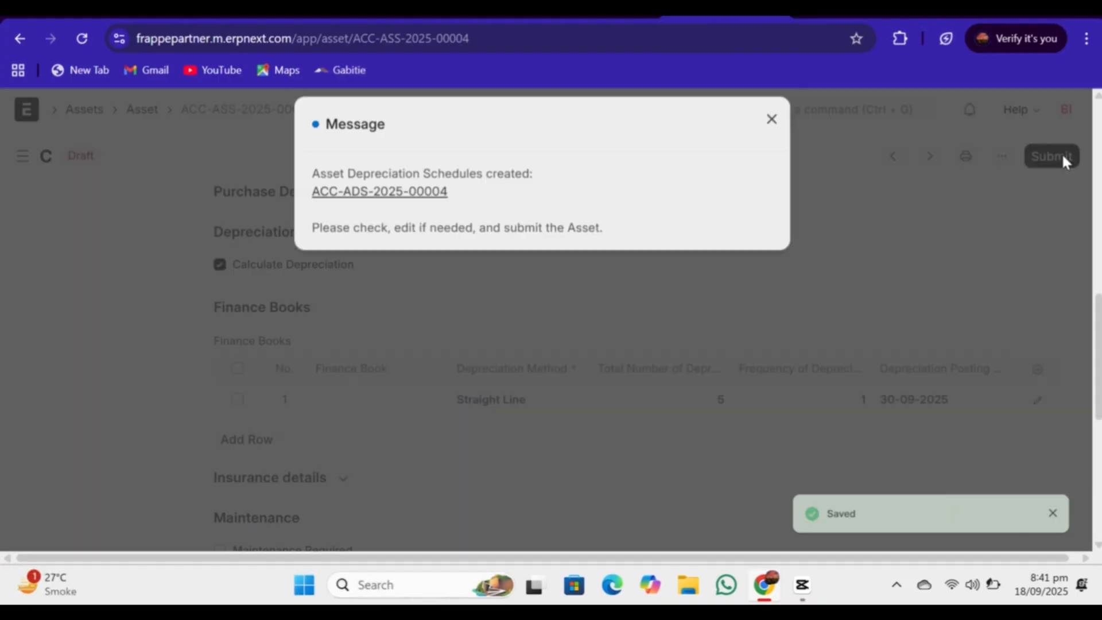
# Step: Examine the dates and amounts in the asset's new depreciation schedule, and return to the asset record
pyautogui.click(393, 211)
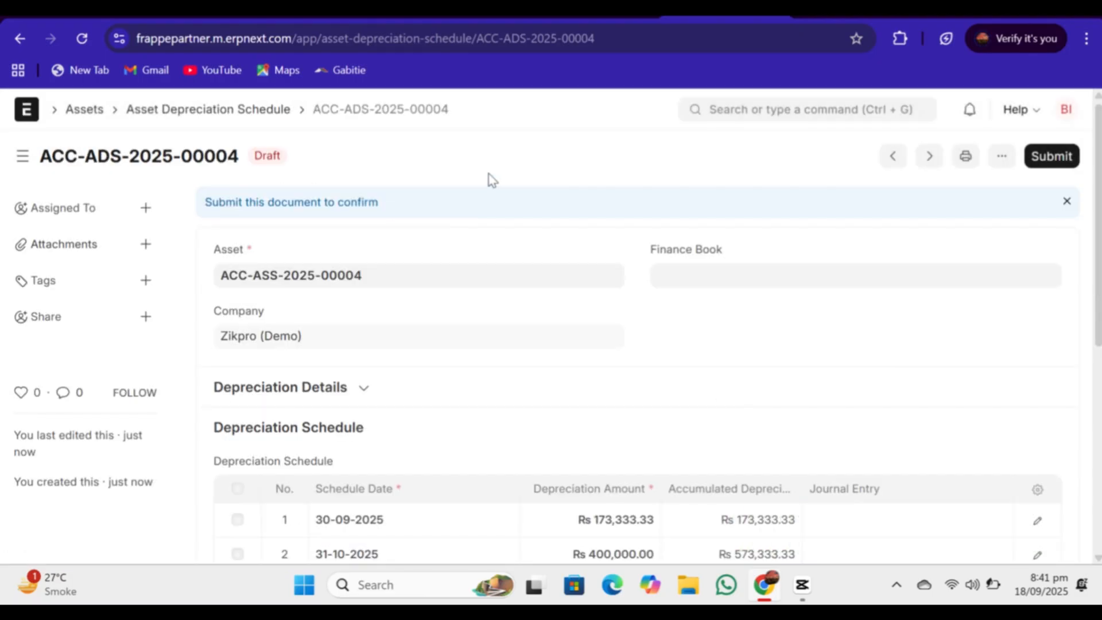
pyautogui.scroll(-5, 551, 345)
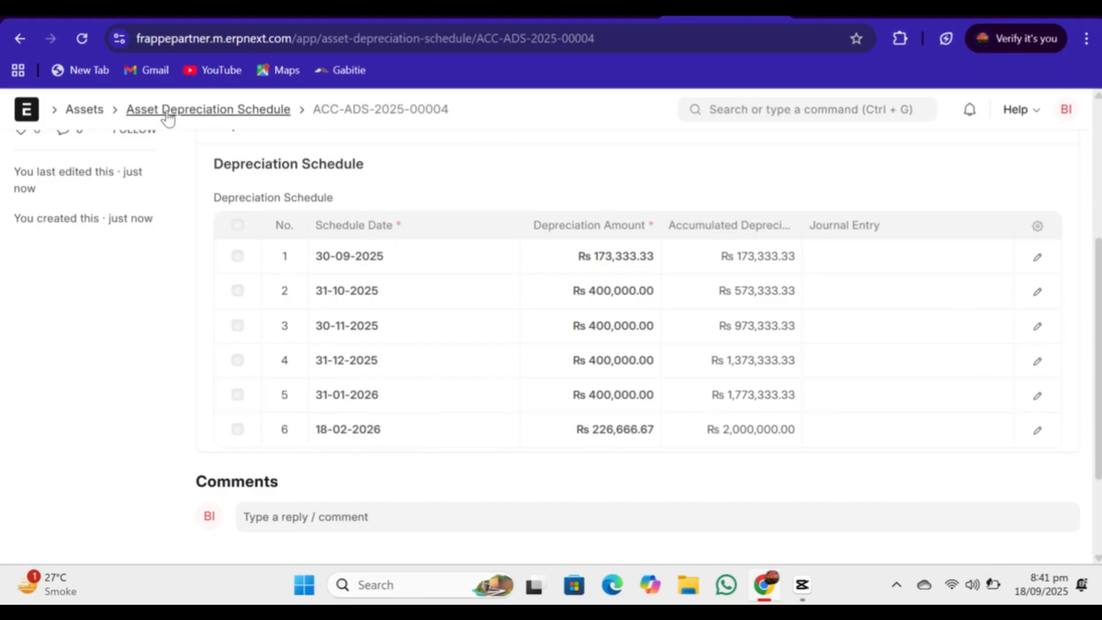
pyautogui.click(19, 39)
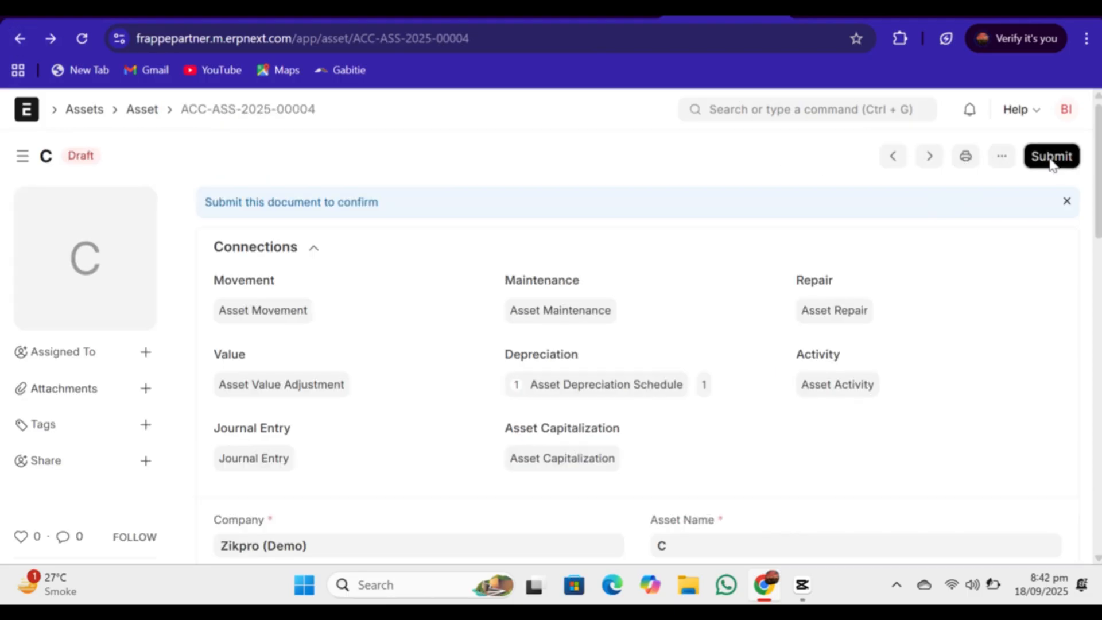
# Step: Submit the Cutting Machinery asset record permanently
pyautogui.click(1051, 162)
pyautogui.click(755, 247)
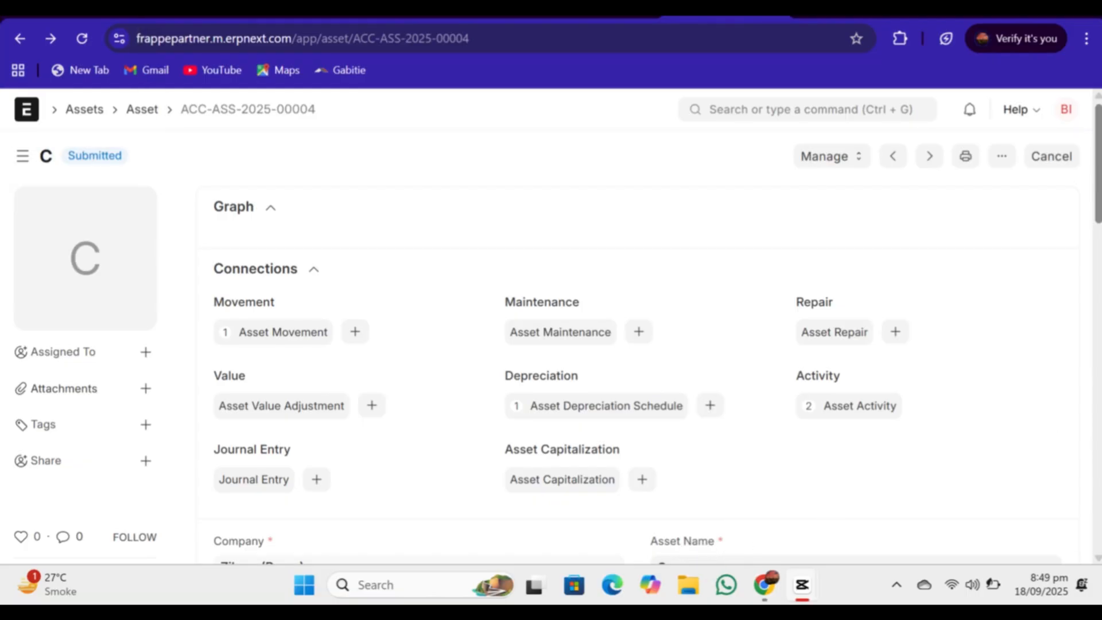
pyautogui.moveTo(1096, 180)
pyautogui.mouseDown()
pyautogui.moveTo(1097, 402)
pyautogui.moveTo(1096, 172)
pyautogui.mouseUp()
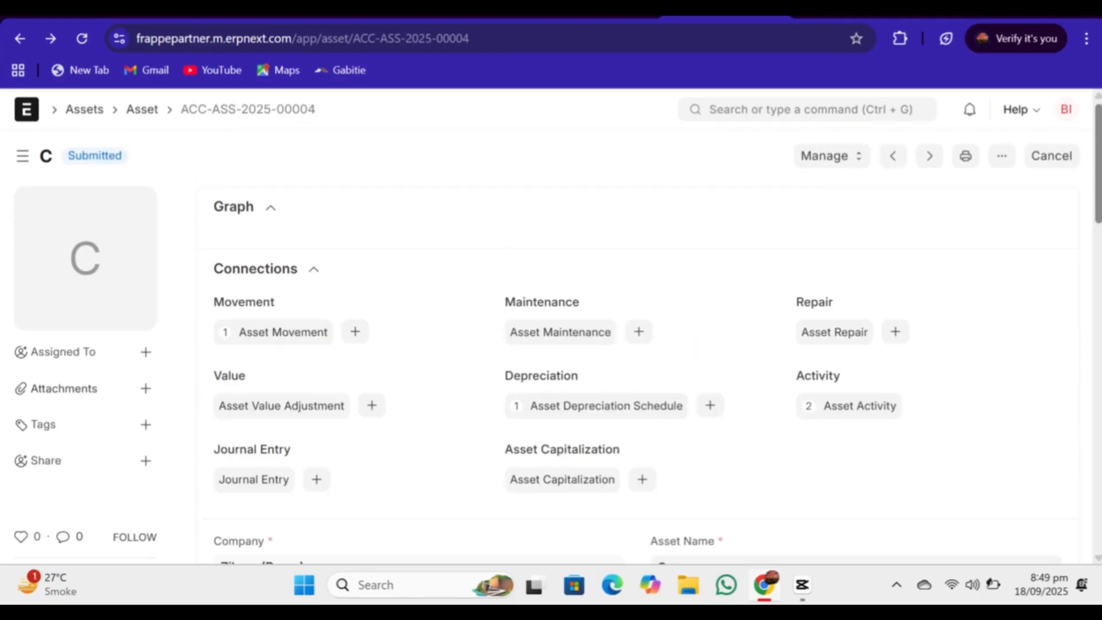
# Step: Find the Purchase Invoice list and open the unpaid Technos invoice dated 18-09-2025
pyautogui.click(811, 111)
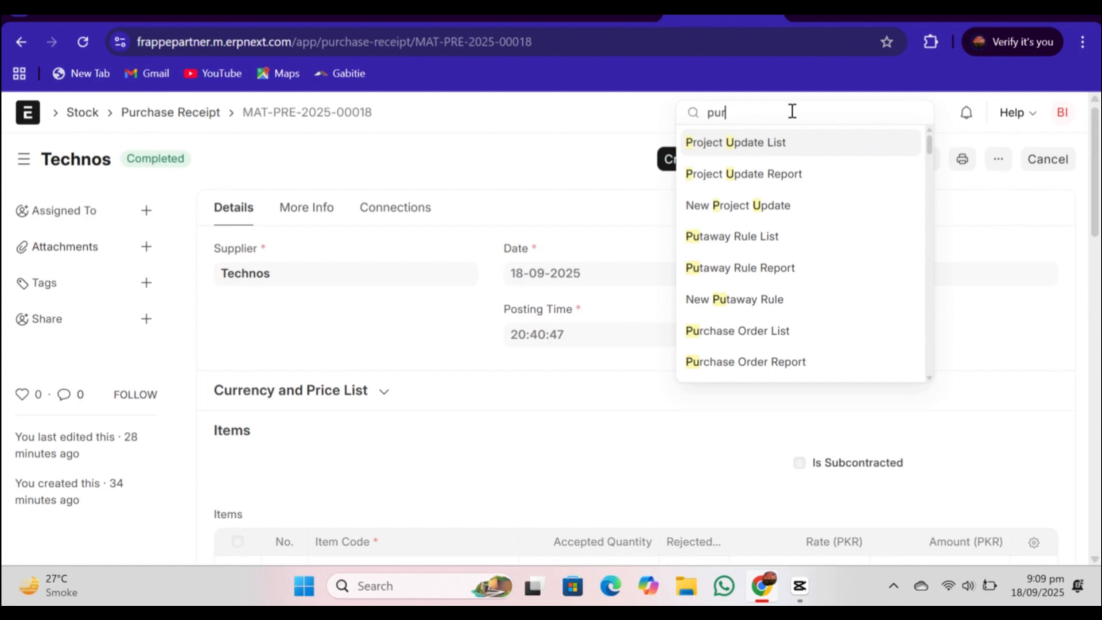
pyautogui.write('c')
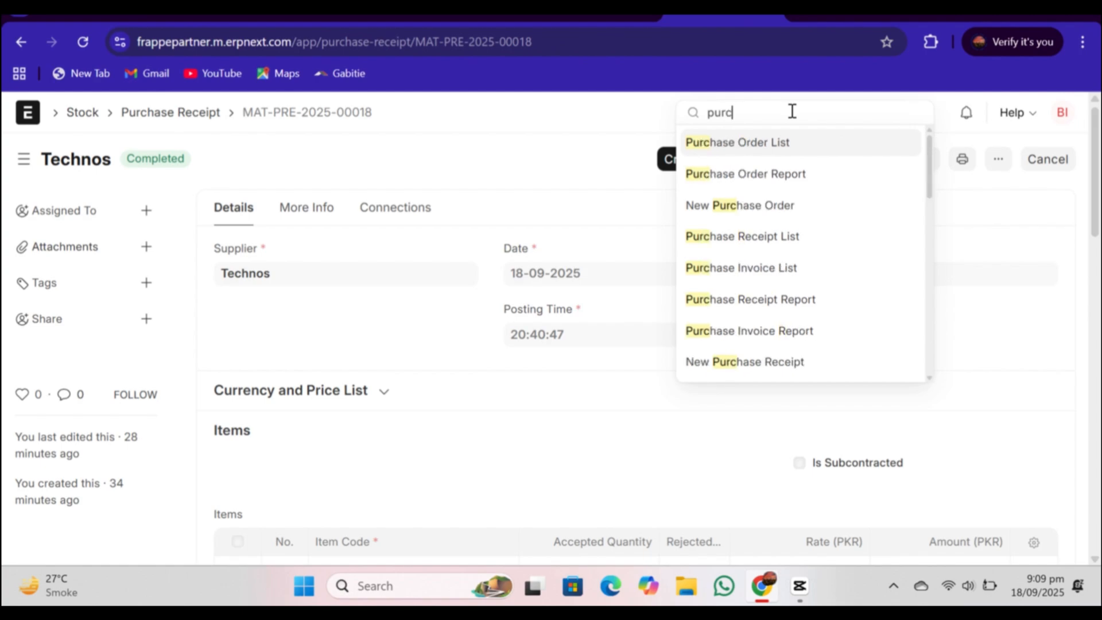
pyautogui.write('hase')
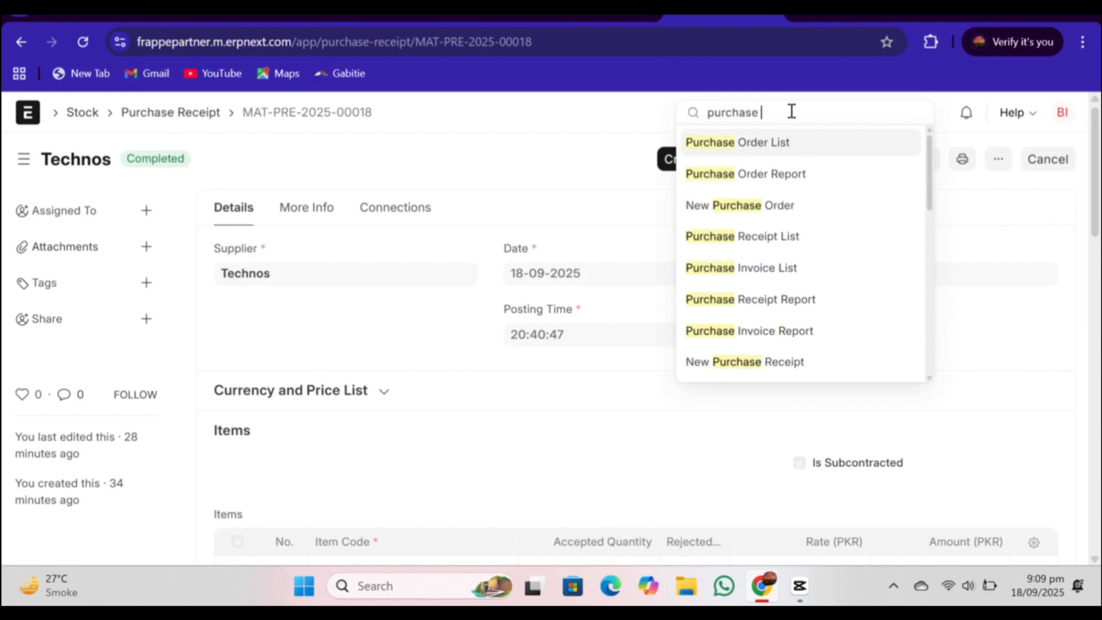
pyautogui.click(737, 270)
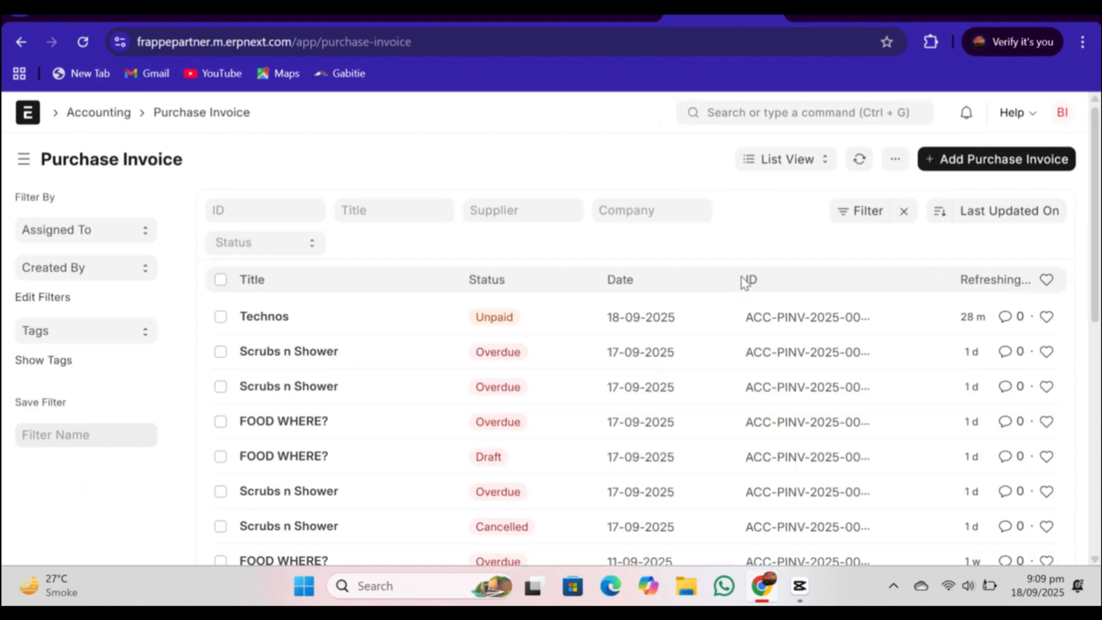
pyautogui.click(401, 324)
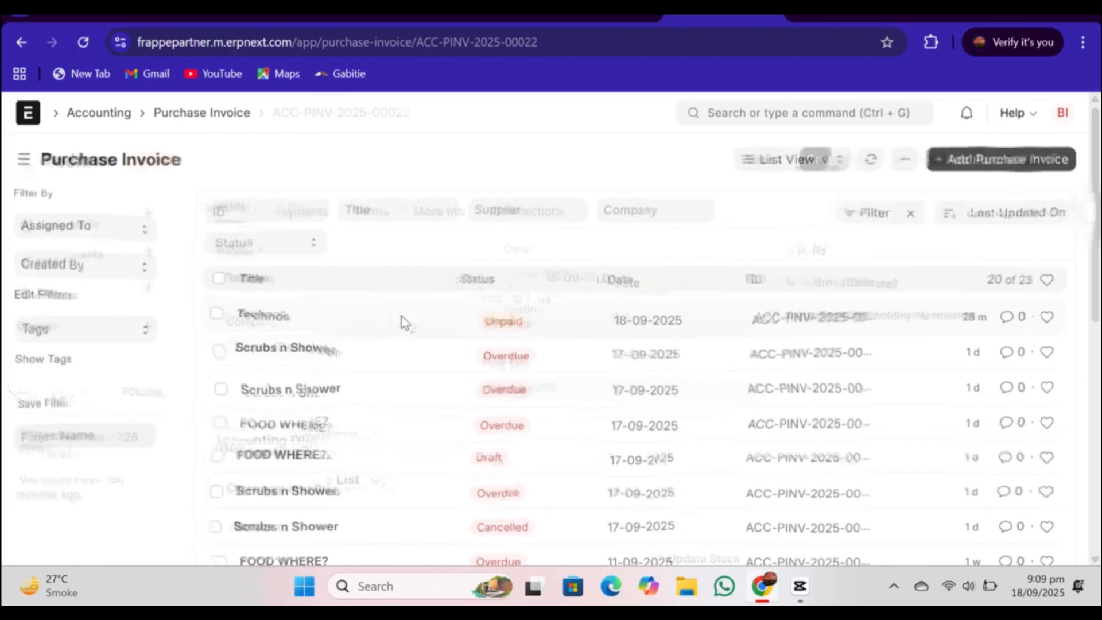
# Step: Examine the accounts, debits and credits in the Technos invoice's accounting ledger, and return to the invoice
pyautogui.click(768, 167)
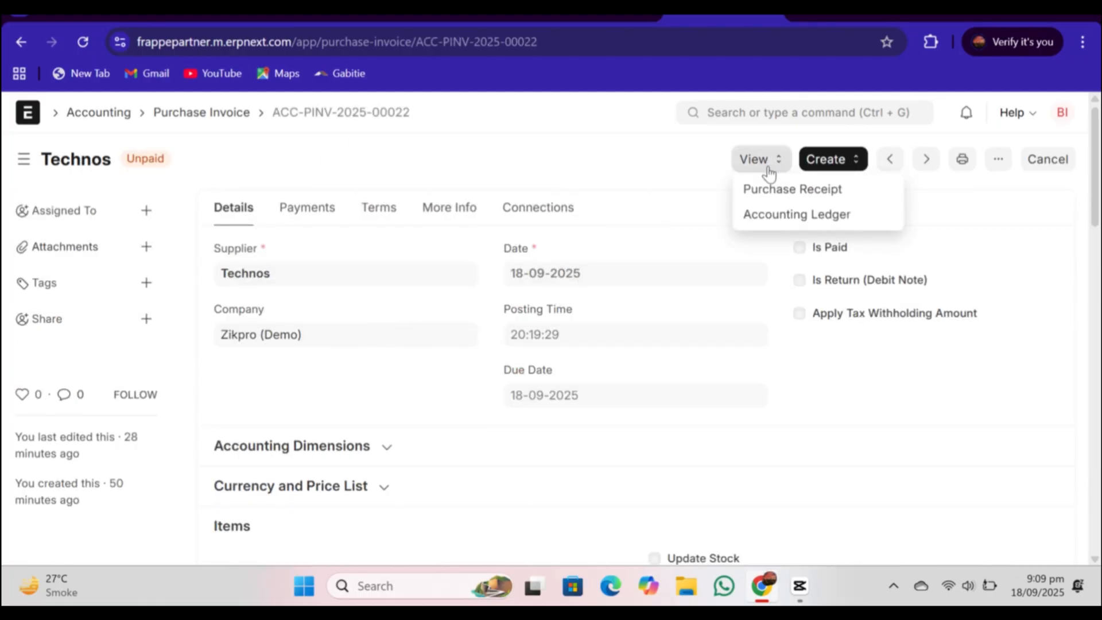
pyautogui.click(752, 224)
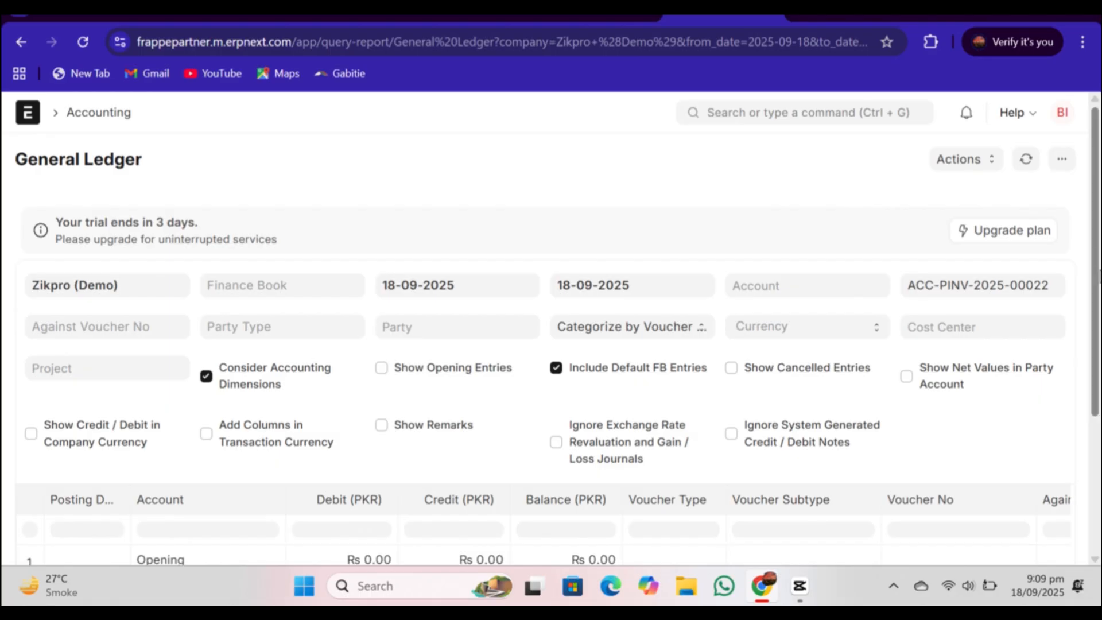
pyautogui.scroll(-3, 551, 344)
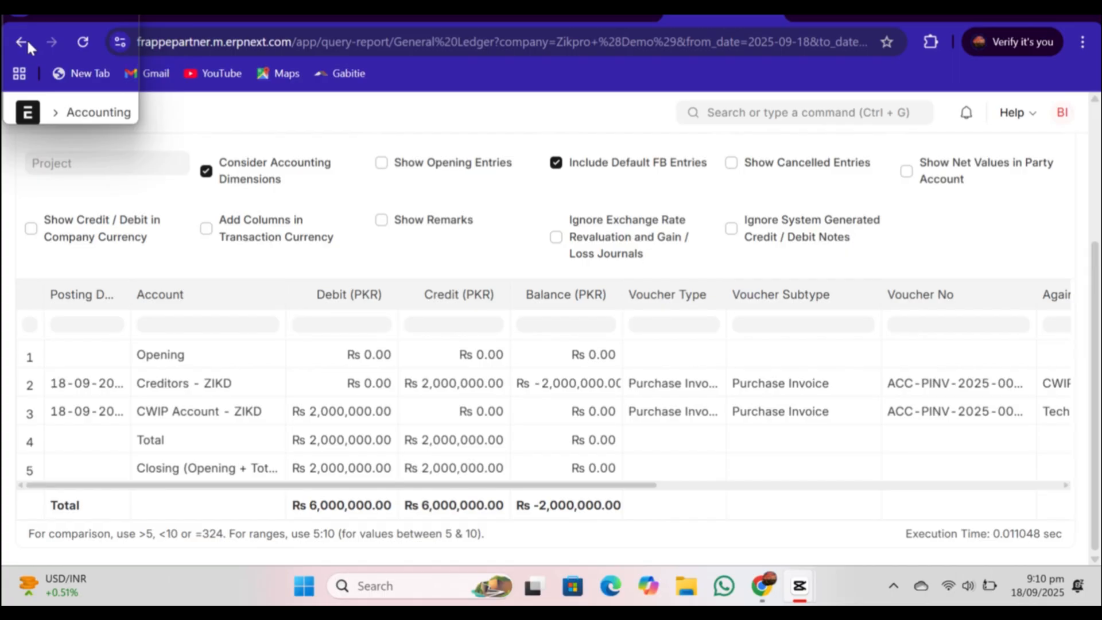
pyautogui.click(771, 114)
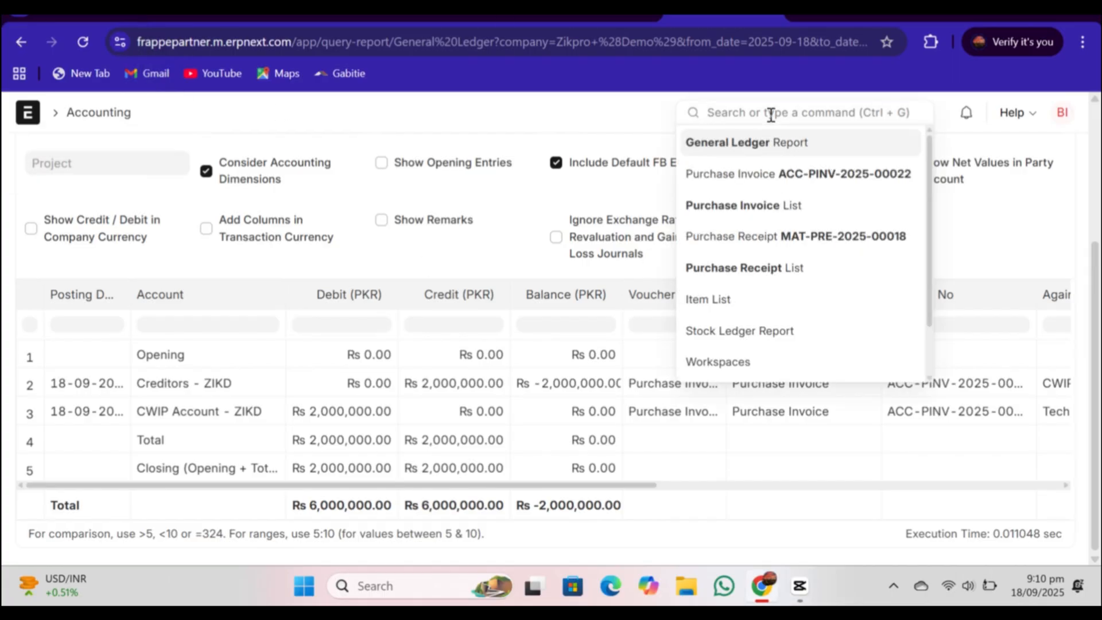
pyautogui.click(19, 43)
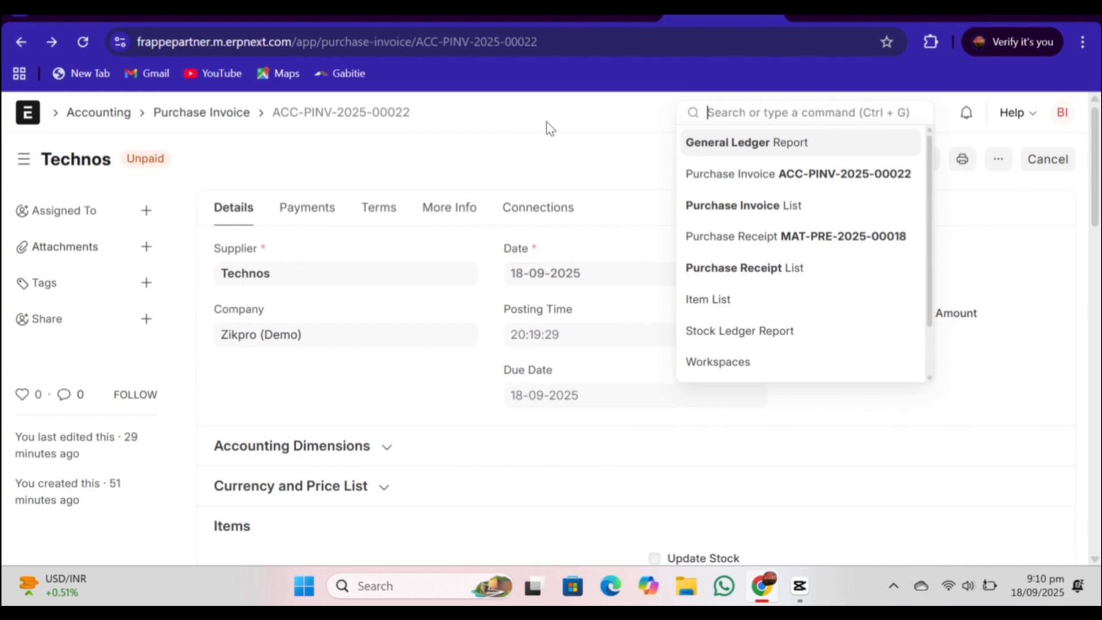
pyautogui.click(570, 125)
# Step: Create a payment entry from the Technos invoice with Cash as the mode of payment, and save and submit it permanently
pyautogui.click(827, 172)
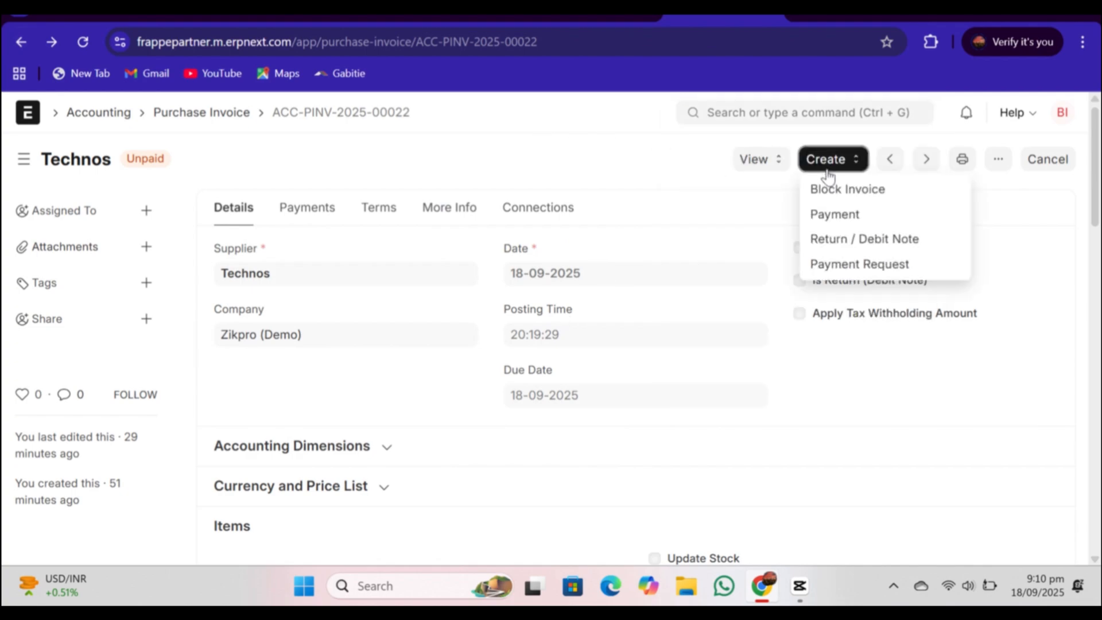
pyautogui.click(830, 215)
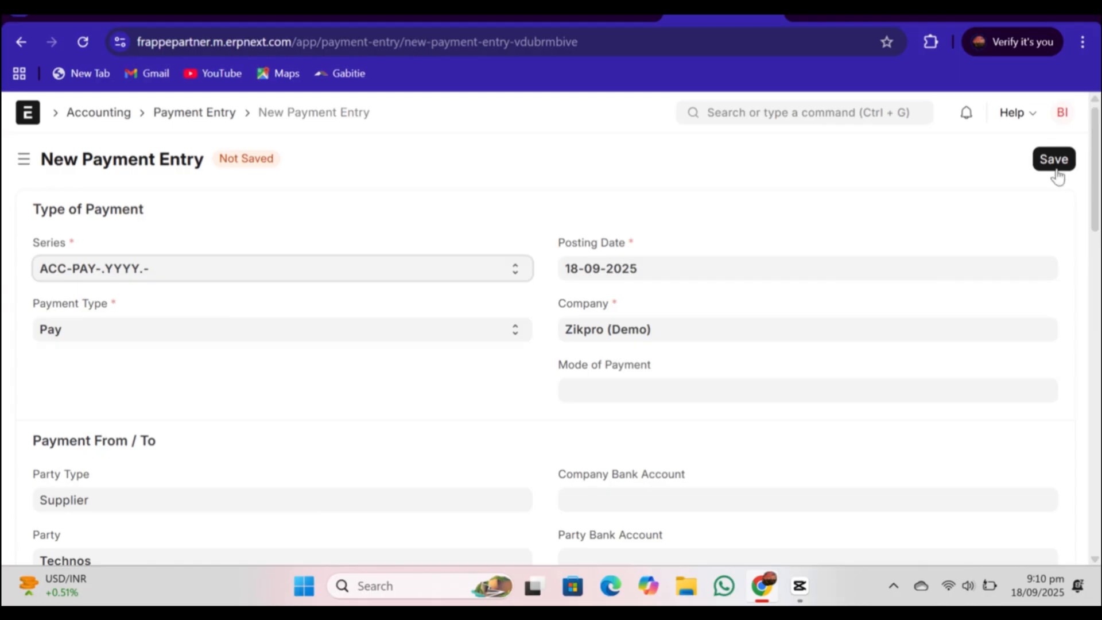
pyautogui.click(685, 384)
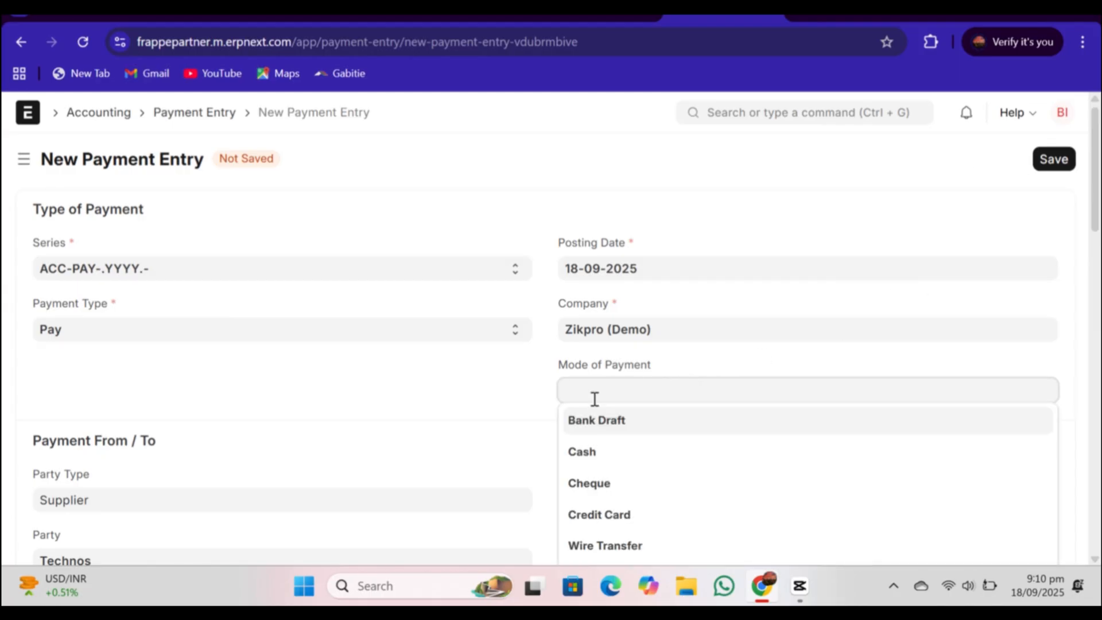
pyautogui.click(593, 450)
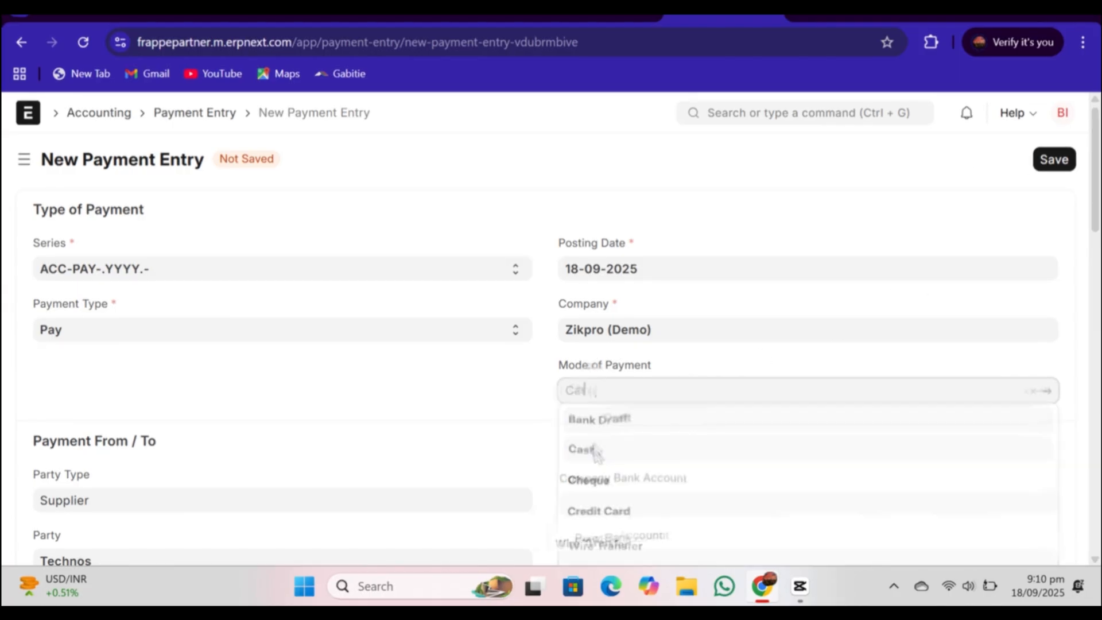
pyautogui.click(1071, 160)
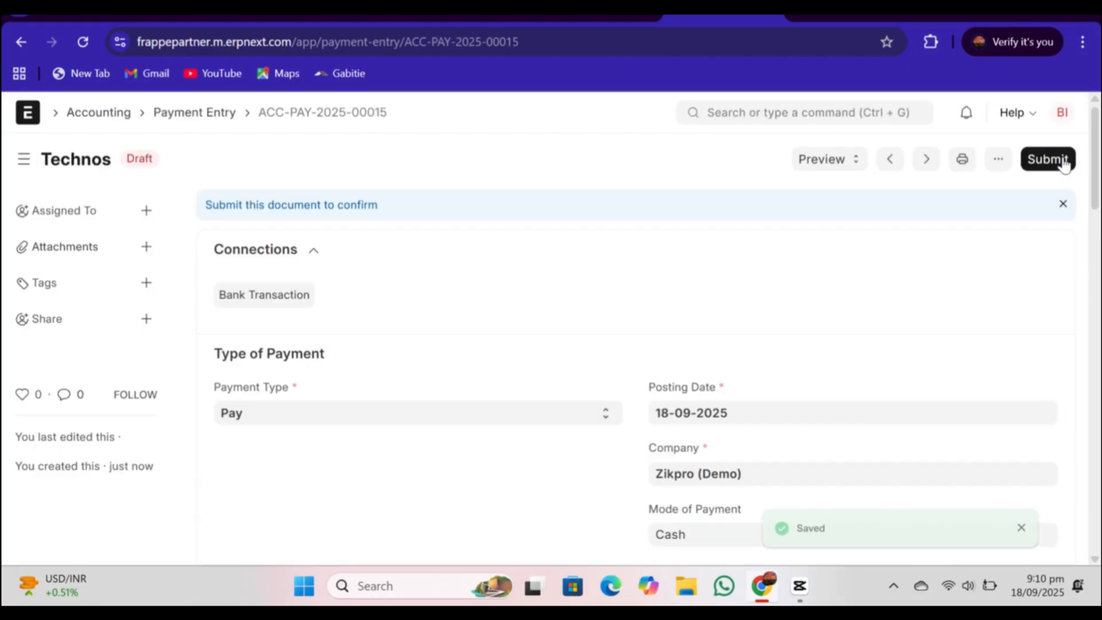
pyautogui.click(1063, 164)
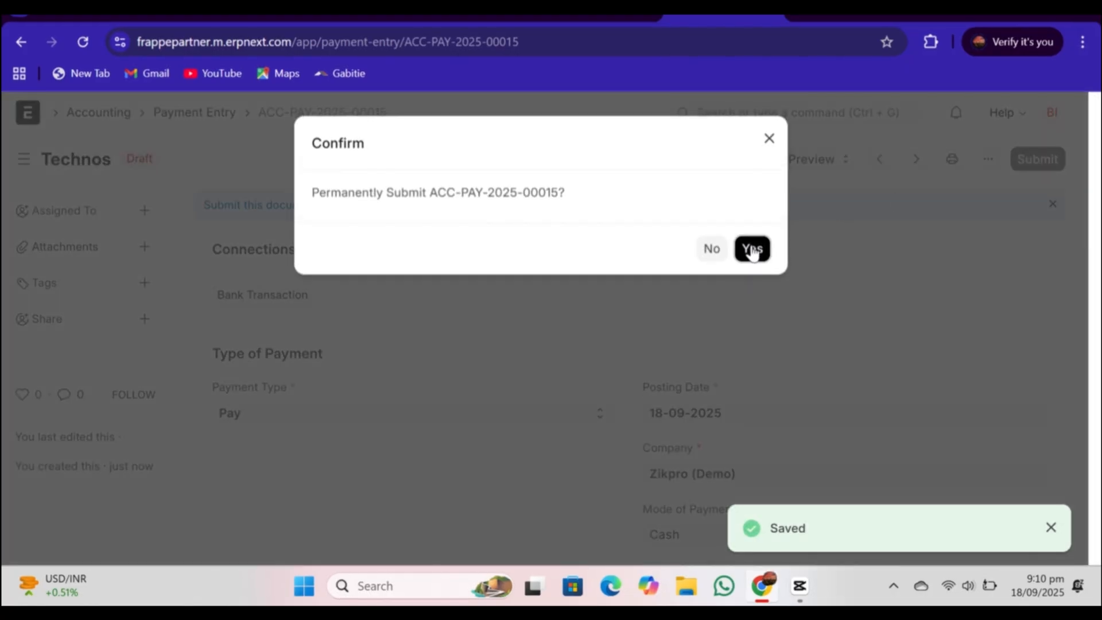
pyautogui.click(751, 249)
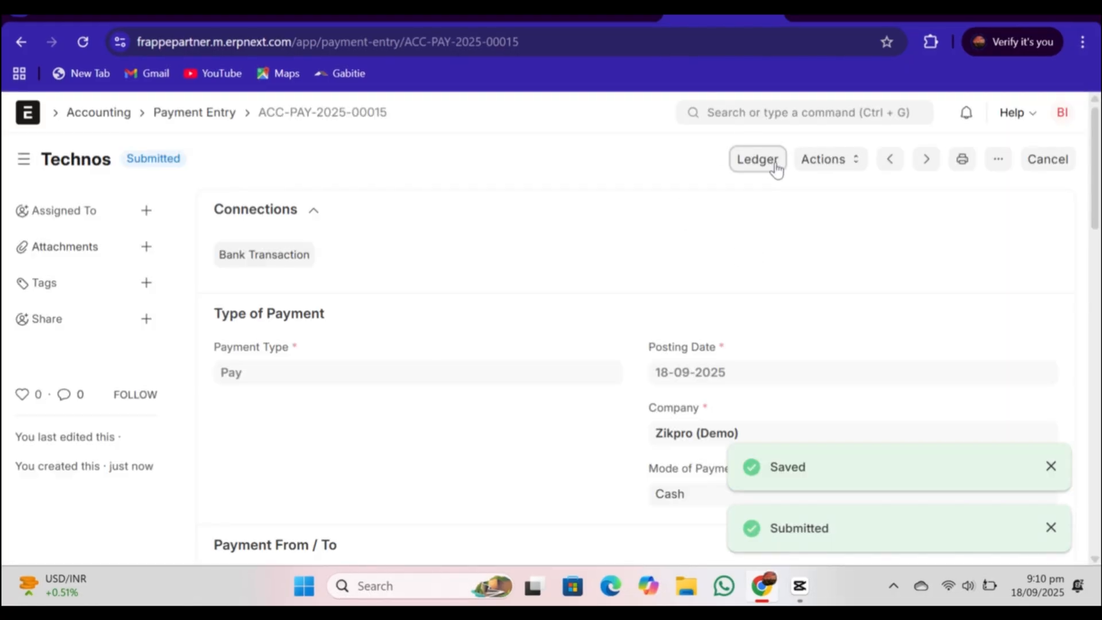
# Step: Examine the debit and credit entries in the submitted payment's general ledger
pyautogui.click(777, 166)
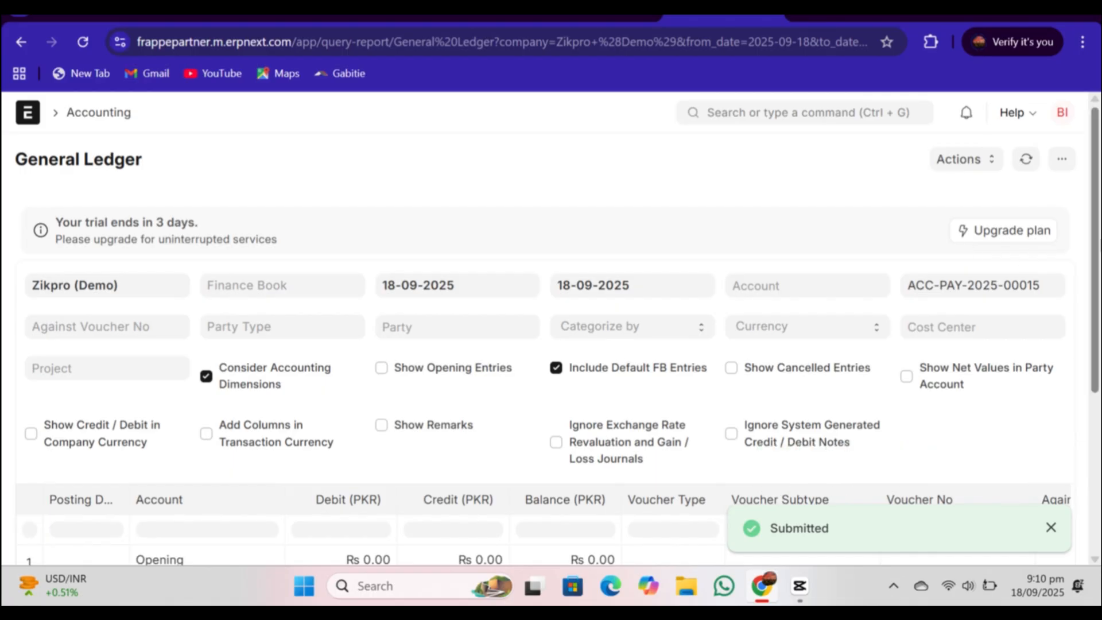
pyautogui.scroll(-5, 1005, 392)
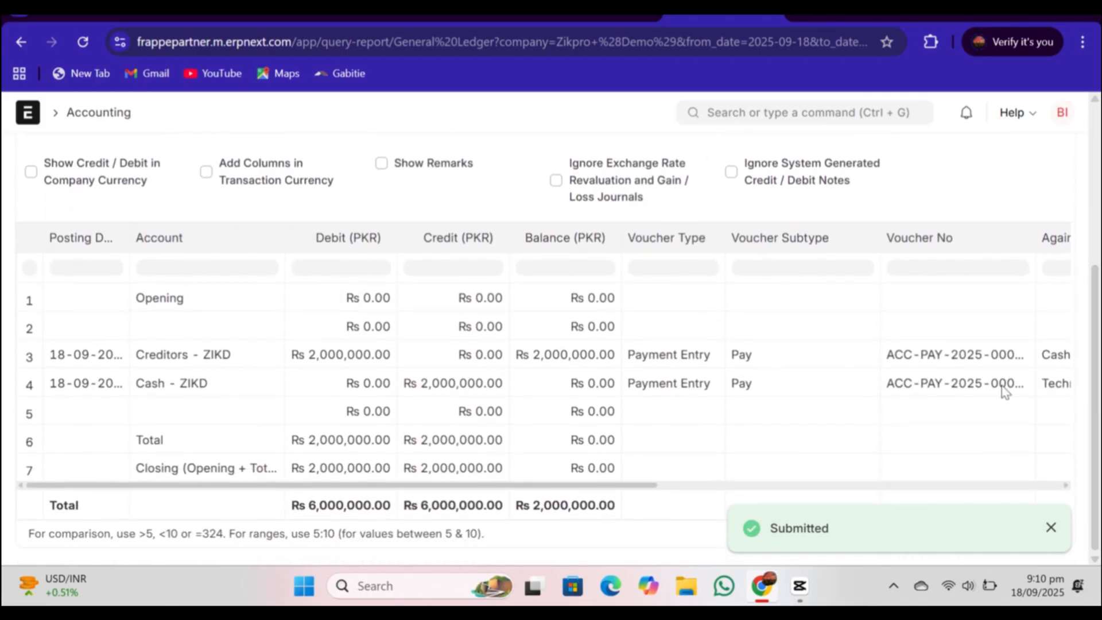